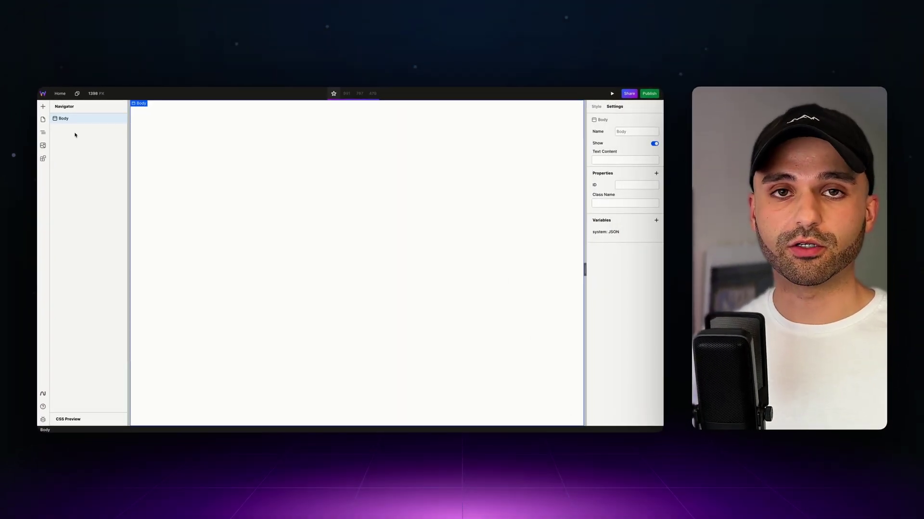
Insert a Box into the Body and change its HTML tag from div to section
left_click(43, 106)
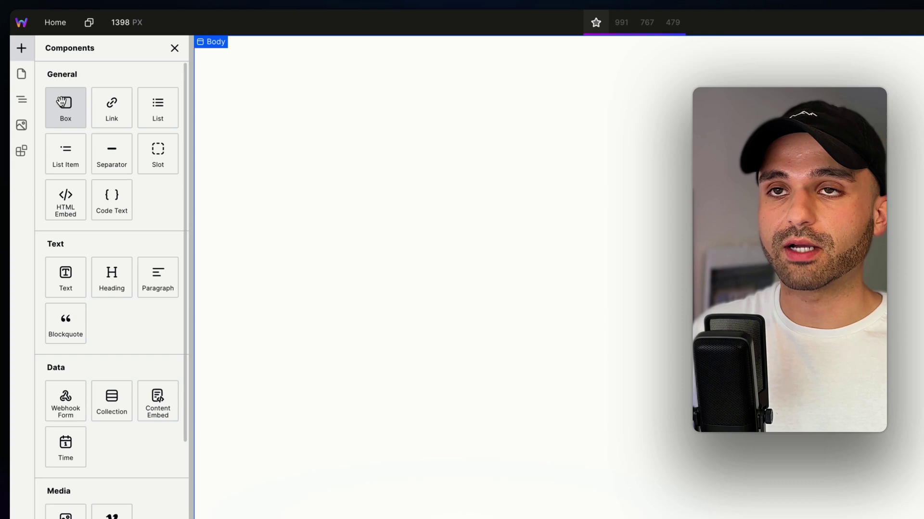
left_click(61, 102)
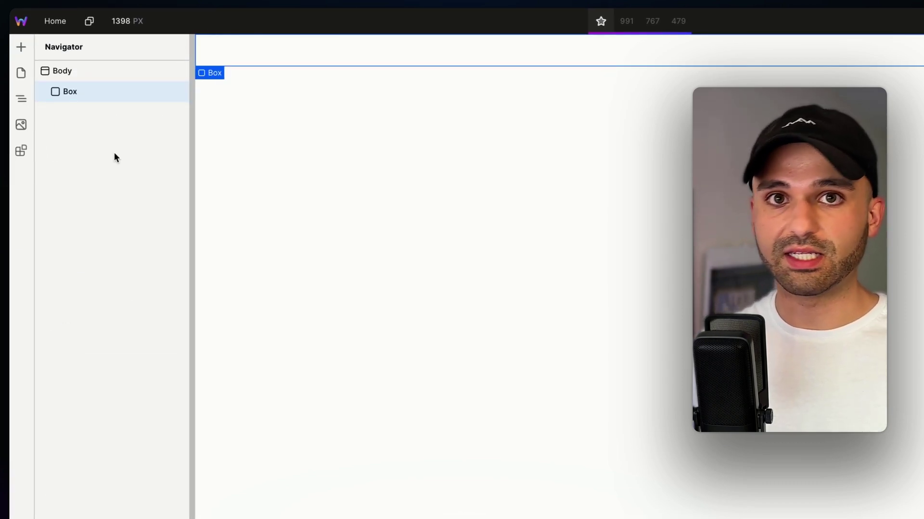
left_click(85, 97)
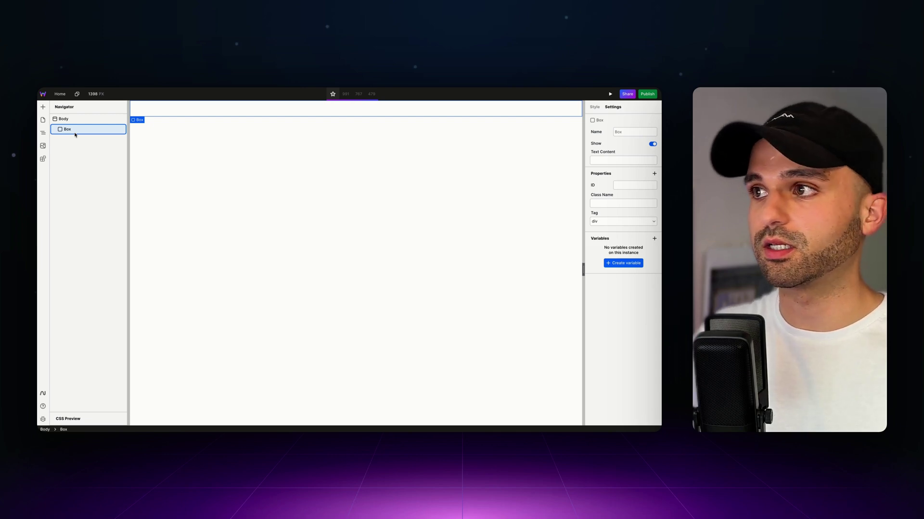
left_click(603, 220)
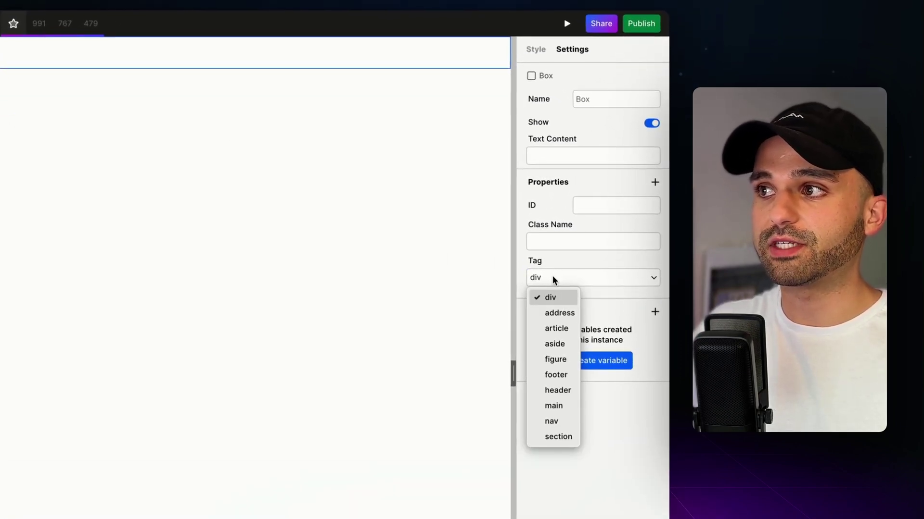
left_click(558, 438)
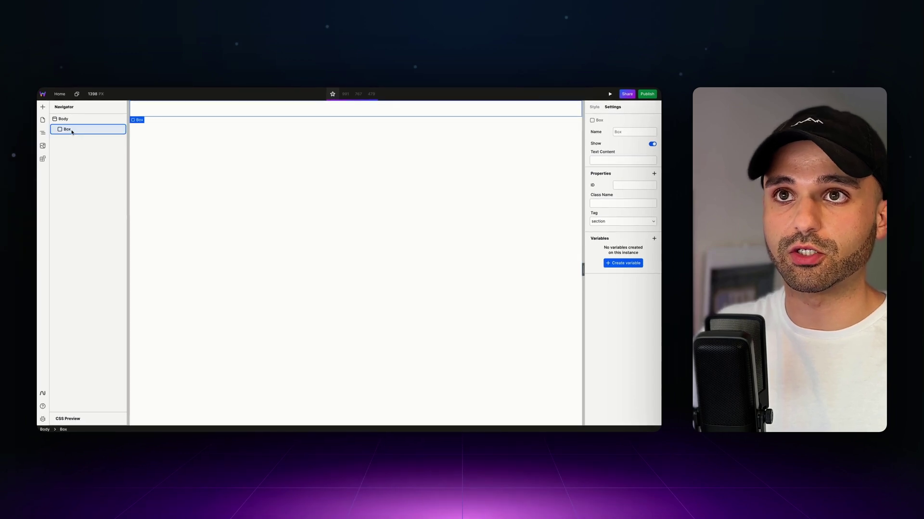
double_click(72, 131)
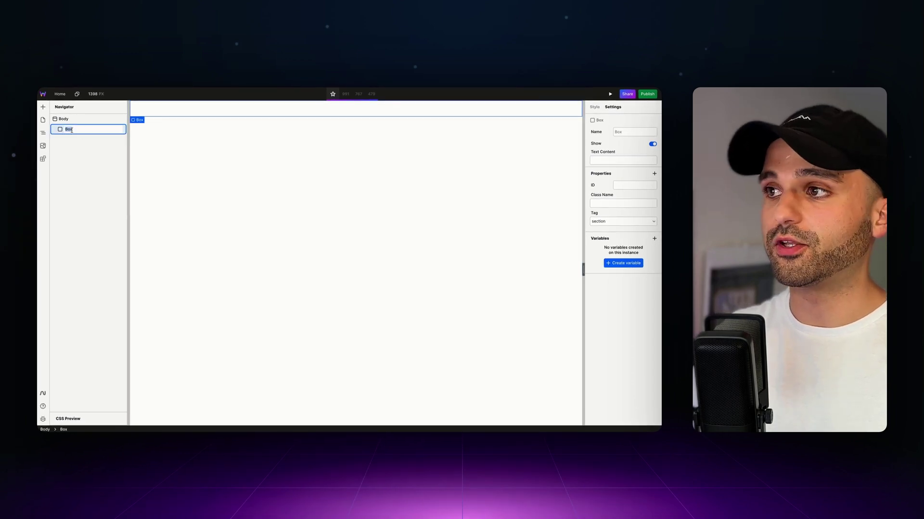
left_click(74, 142)
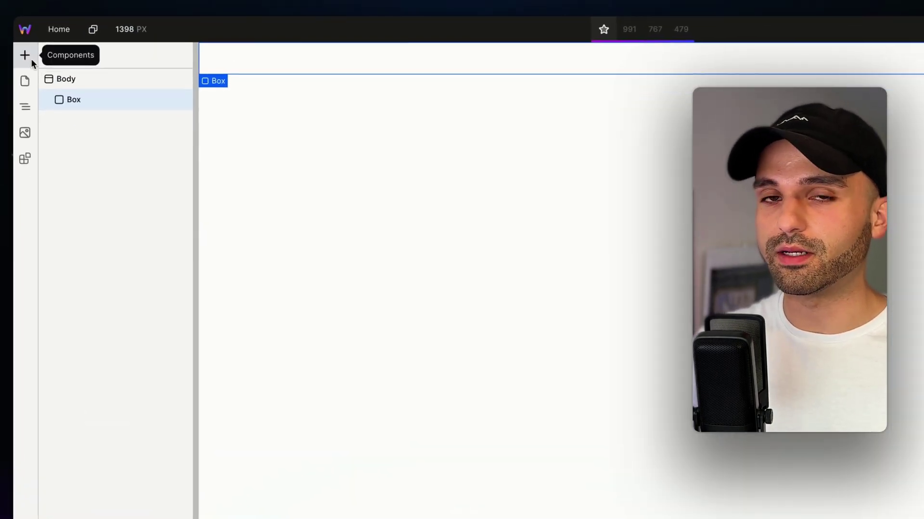
Add two more Boxes, each nested inside the previous one, under the section
left_click(31, 59)
left_click(72, 113)
left_click(88, 119)
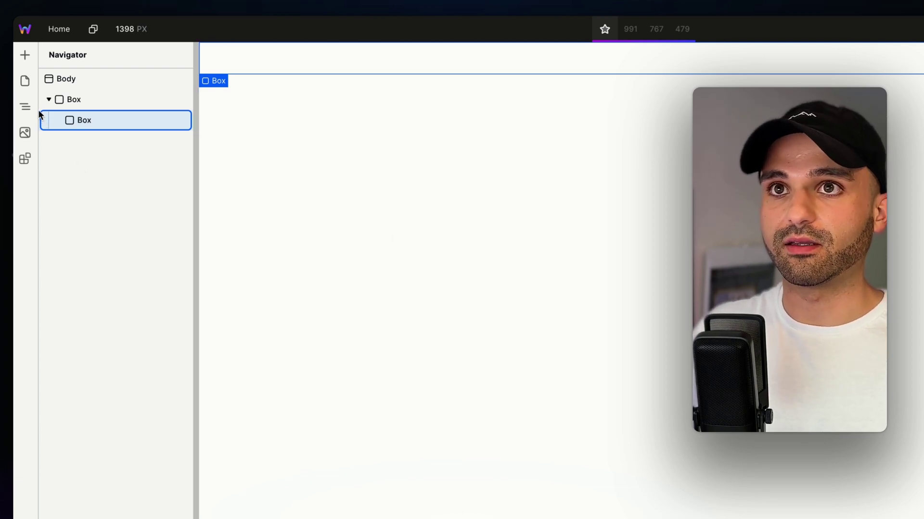
left_click(24, 55)
left_click(83, 118)
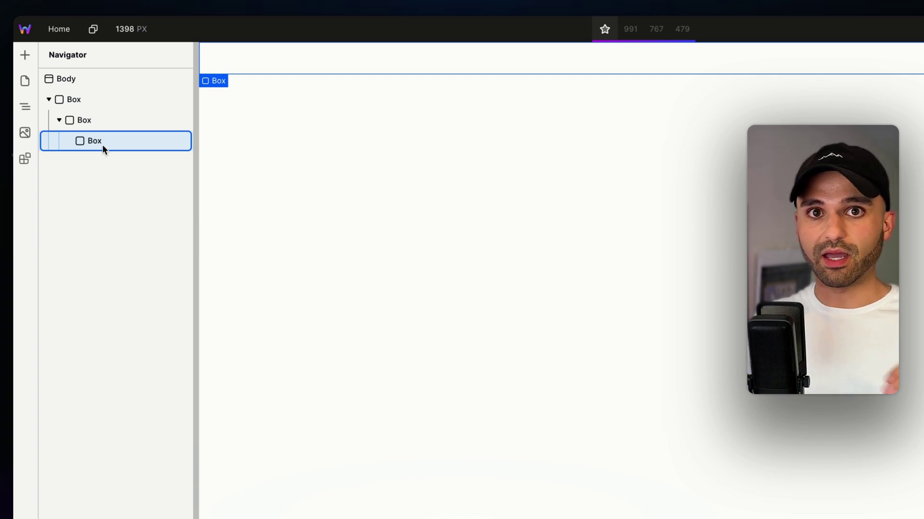
Rename the three nested boxes, innermost first, to Cards, Container and Section
double_click(102, 145)
left_click(99, 128)
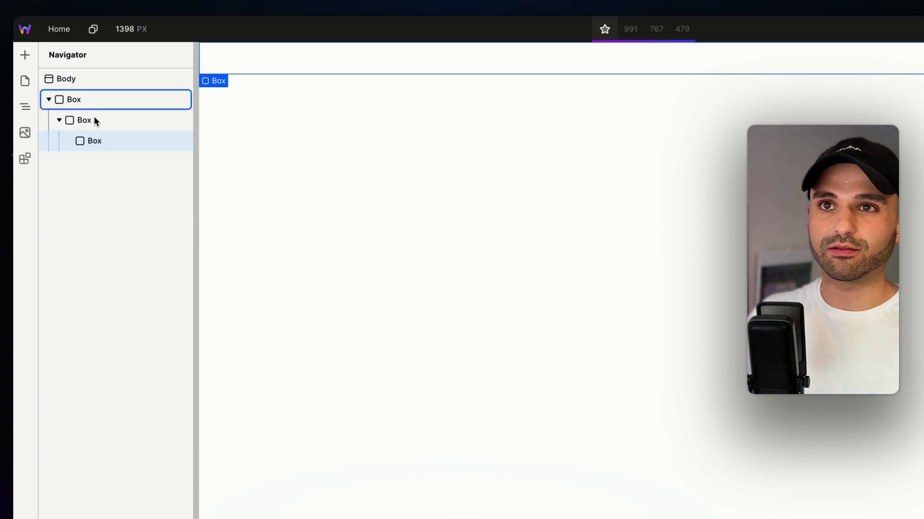
double_click(100, 140)
type("Cards")
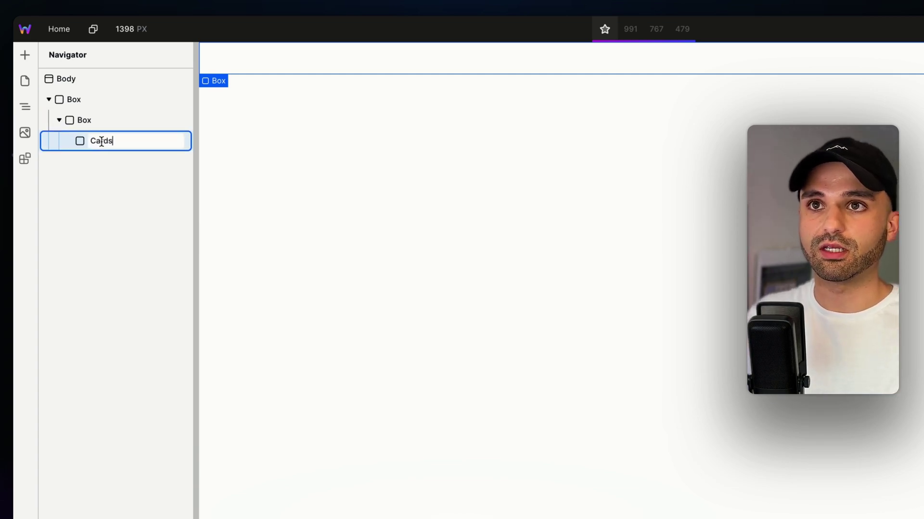
key("Return")
left_click(99, 125)
double_click(99, 123)
type("Container")
key("Return")
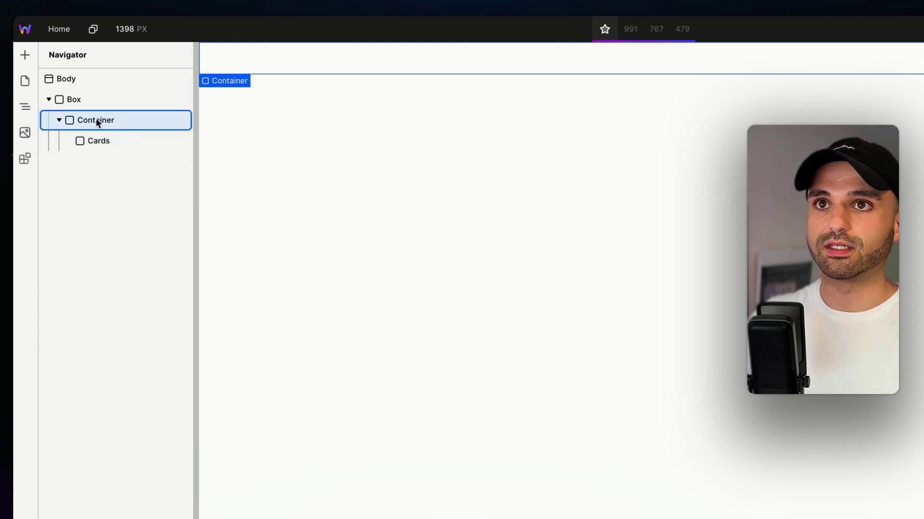
left_click(73, 101)
double_click(74, 100)
type("Section")
key("Return")
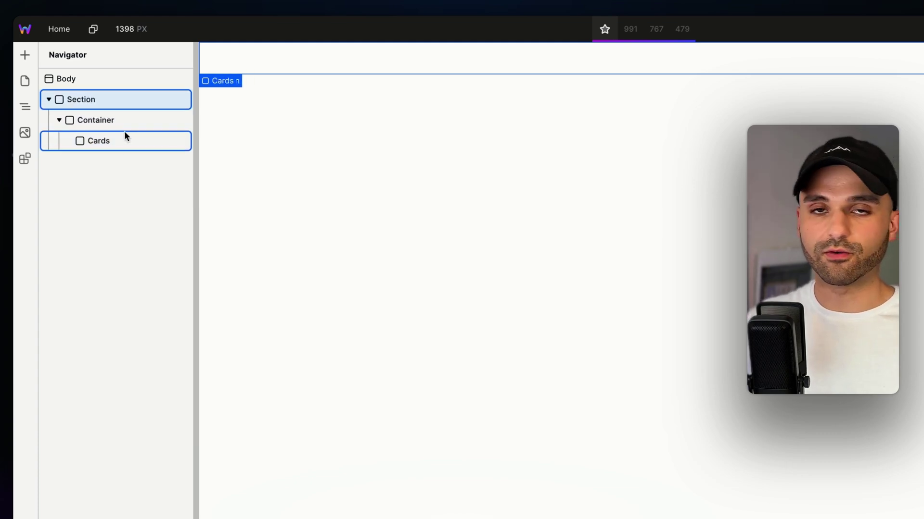
Add a Box inside Cards and name it Card
left_click(134, 144)
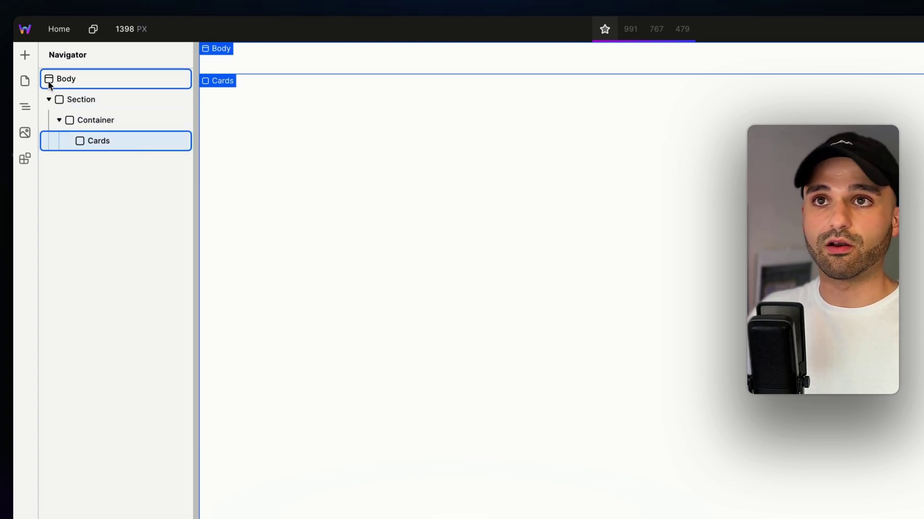
left_click(24, 55)
left_click(67, 112)
left_click(124, 163)
double_click(123, 164)
type("Card")
key("Return")
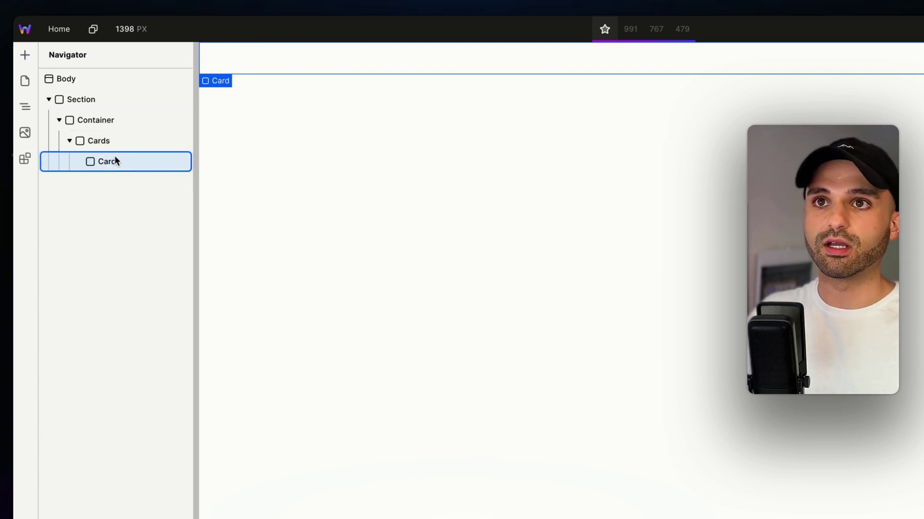
left_click(116, 145)
left_click(117, 161)
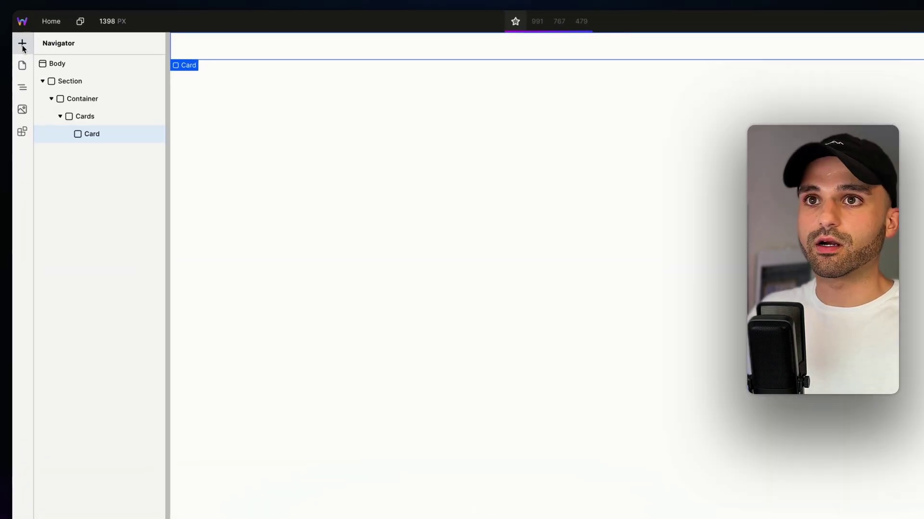
Add an Image, a Heading and a Text element inside the Card
left_click(22, 44)
scroll(74, 341, "down", 3)
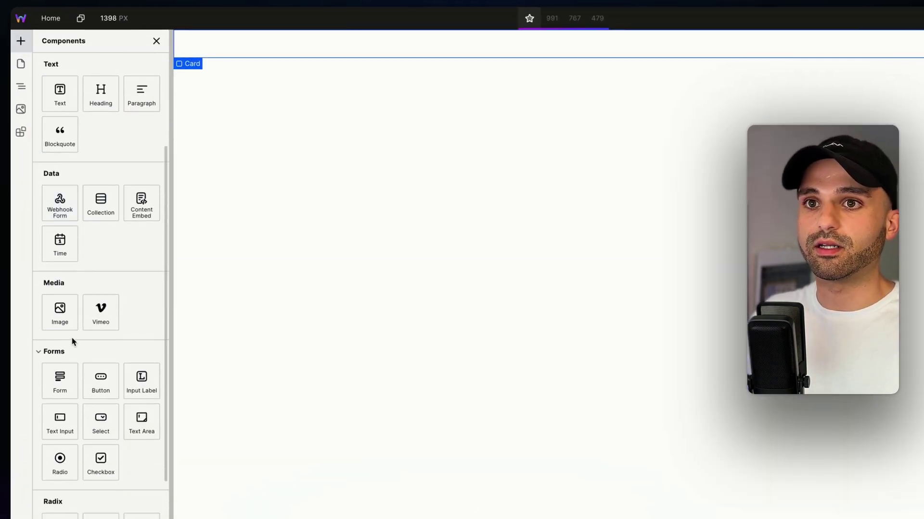
left_click_drag(65, 315, 64, 323)
left_click(89, 229)
scroll(66, 183, "down", 2)
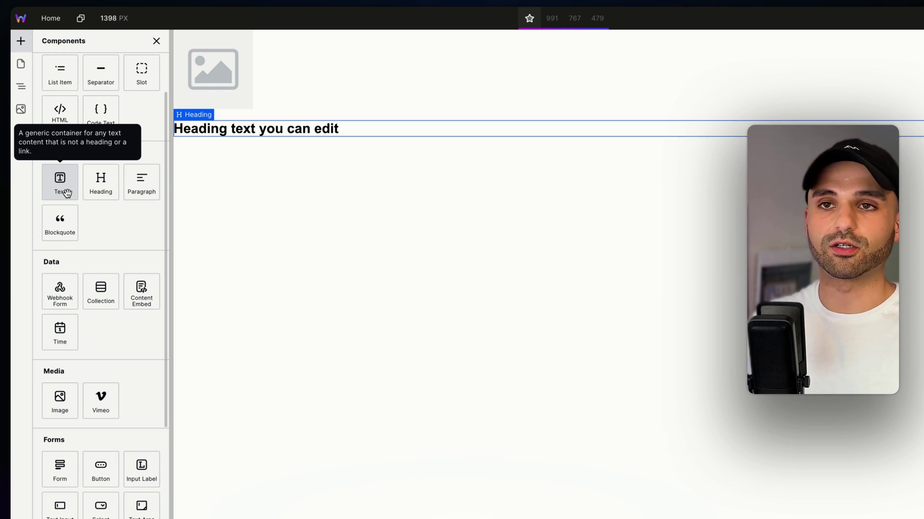
left_click(66, 193)
Upload four photos and use the fourth one as the card image's source
left_click(179, 58)
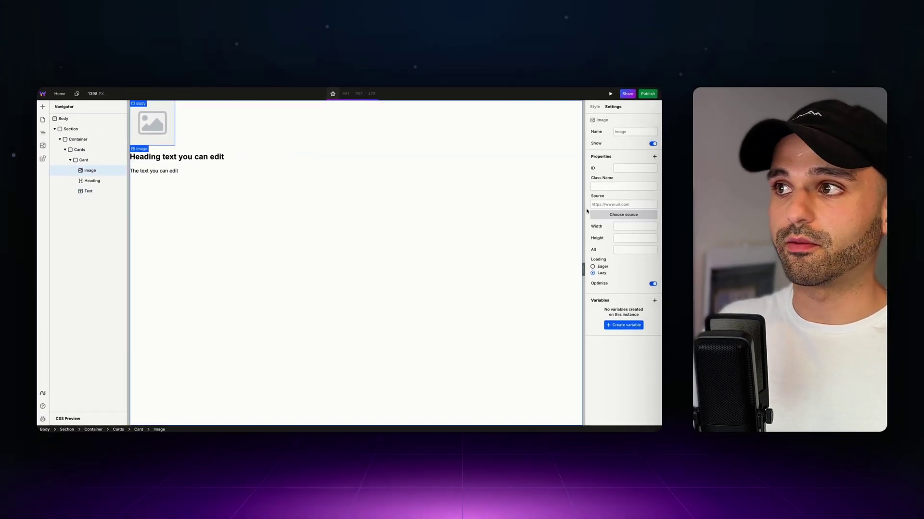
left_click(623, 215)
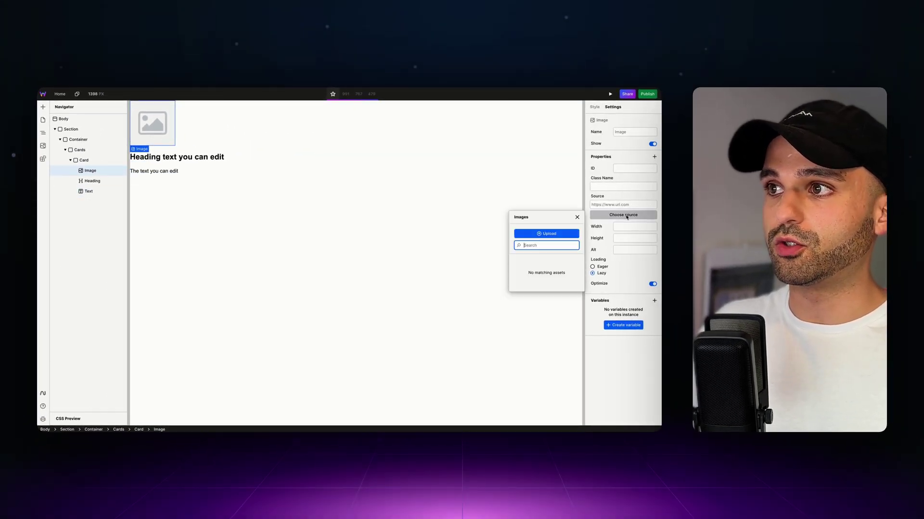
left_click(547, 233)
left_click(448, 318)
left_click(522, 300)
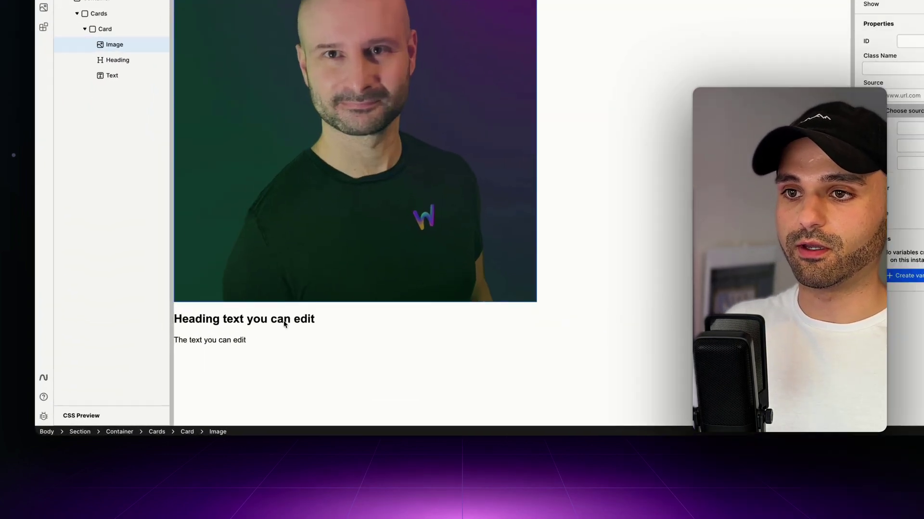
Replace the placeholder heading with the team member's name and the text with 'Founder'
triple_click(203, 356)
type("O")
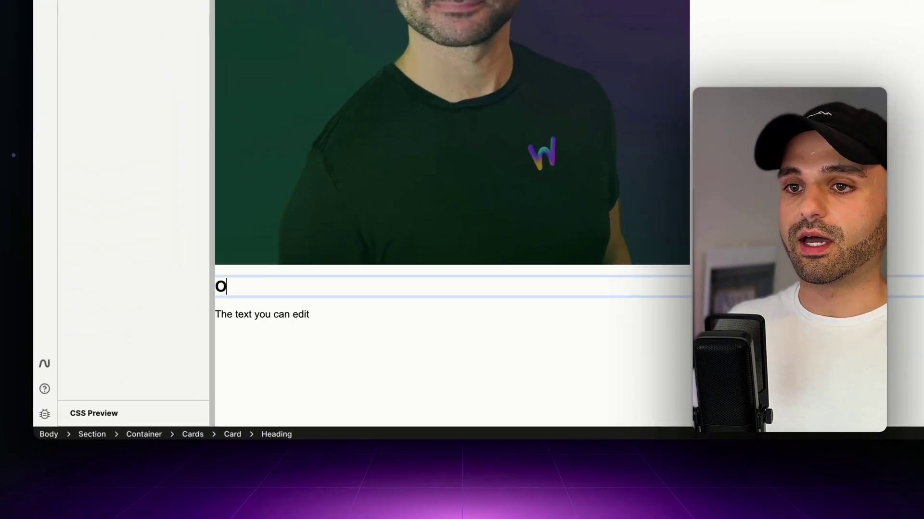
type("leg")
triple_click(273, 313)
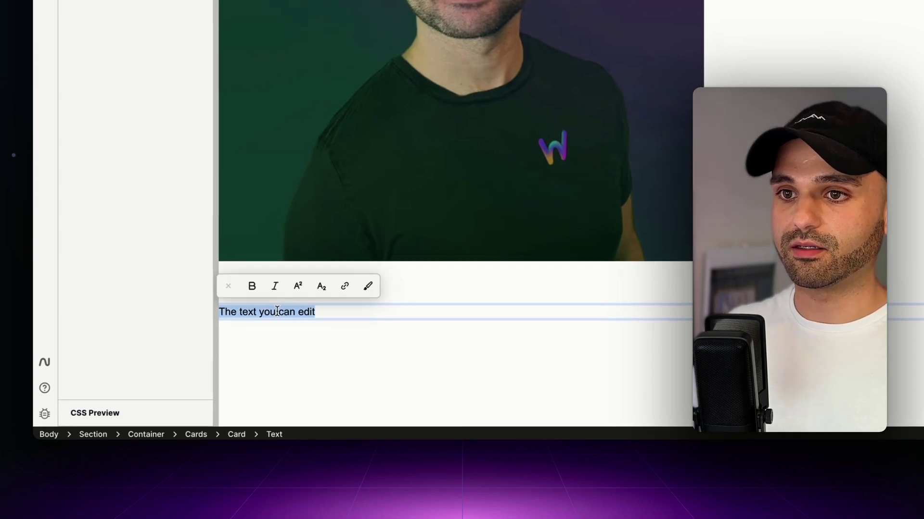
type("Founder")
left_click(162, 0)
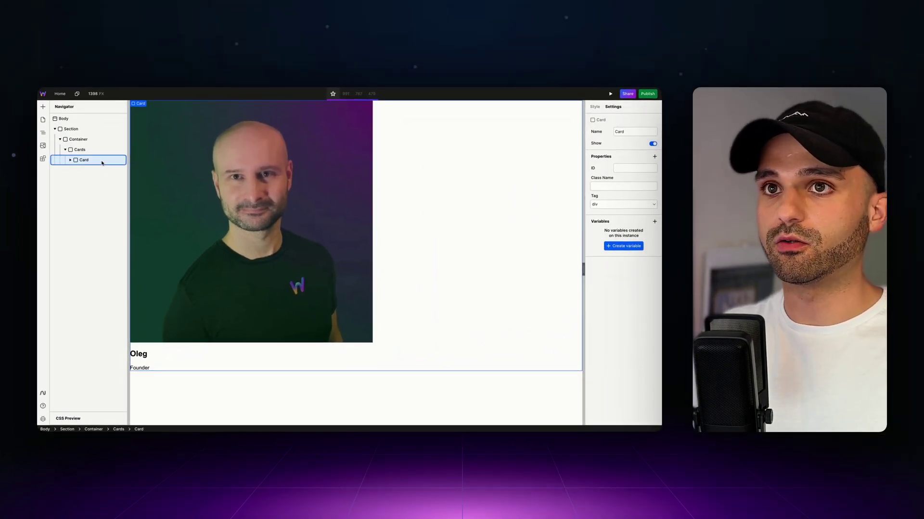
Duplicate the Card to get four cards, then select the second card's photo
key("ctrl+d")
key("ctrl+d")
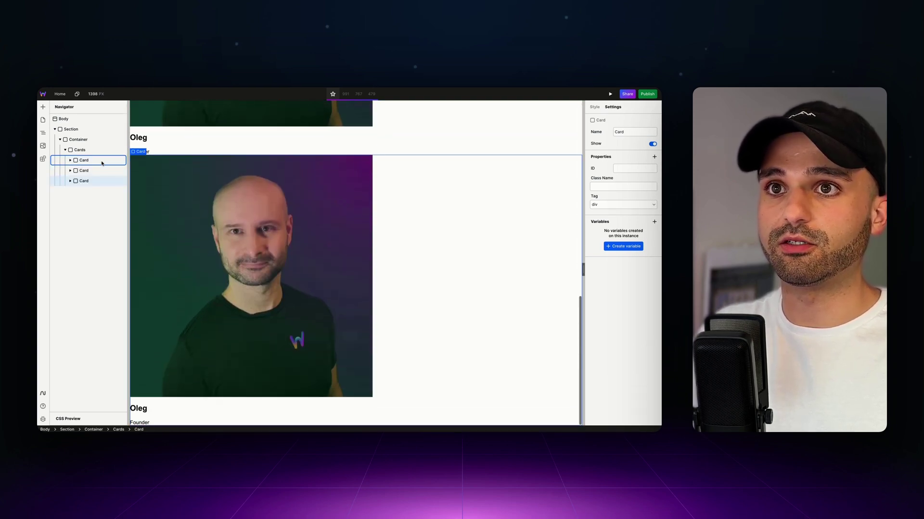
key("ctrl+d")
scroll(268, 214, "up", 10)
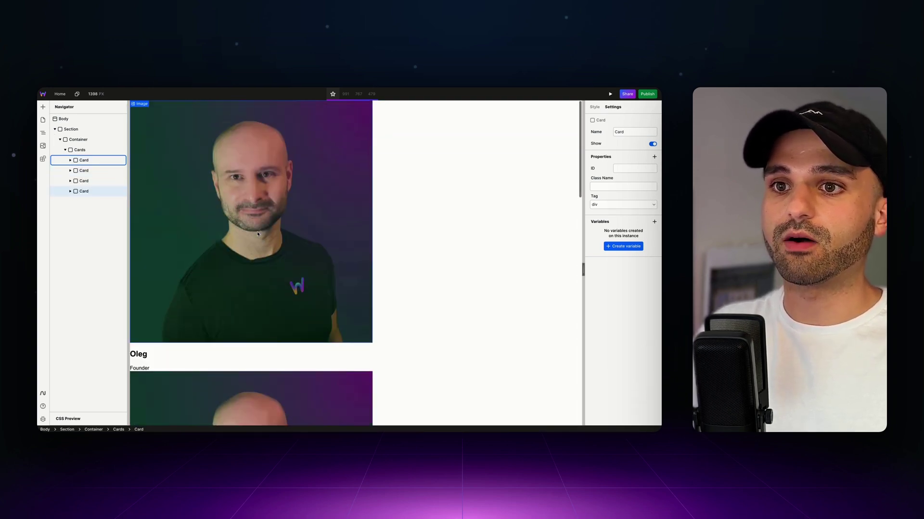
left_click(203, 236)
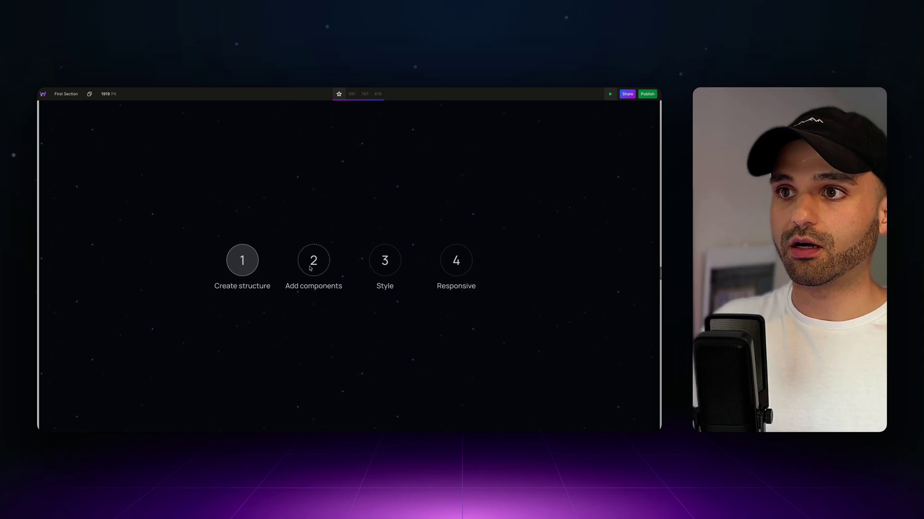
left_click(310, 268)
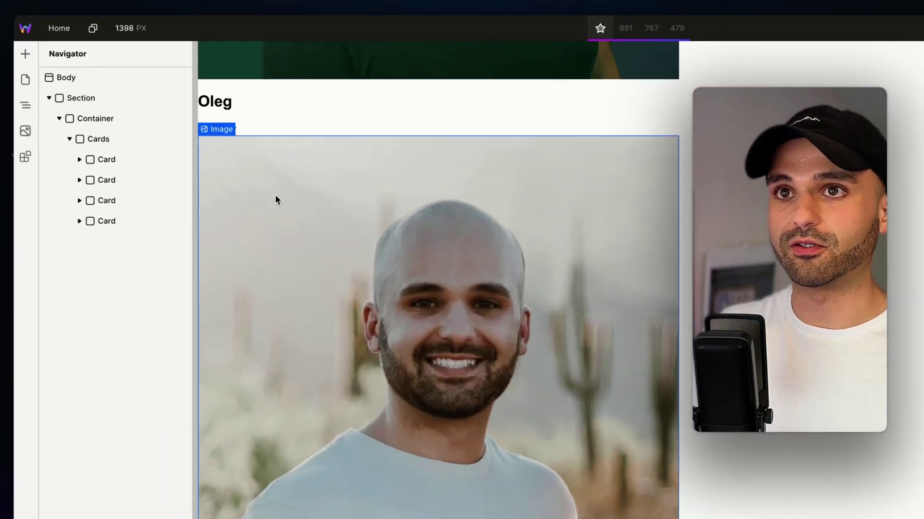
Set Cards to display flex, vertically centre its items, and add a 40 px gap
left_click(80, 149)
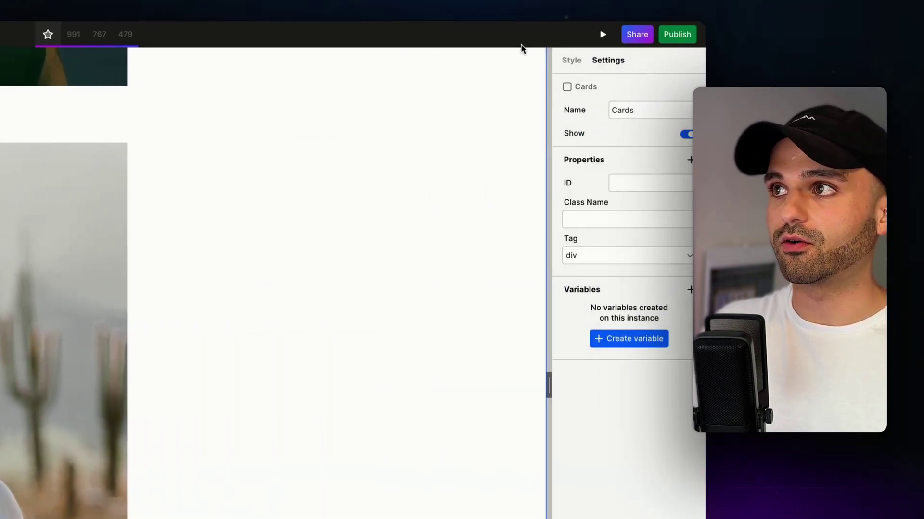
left_click(536, 61)
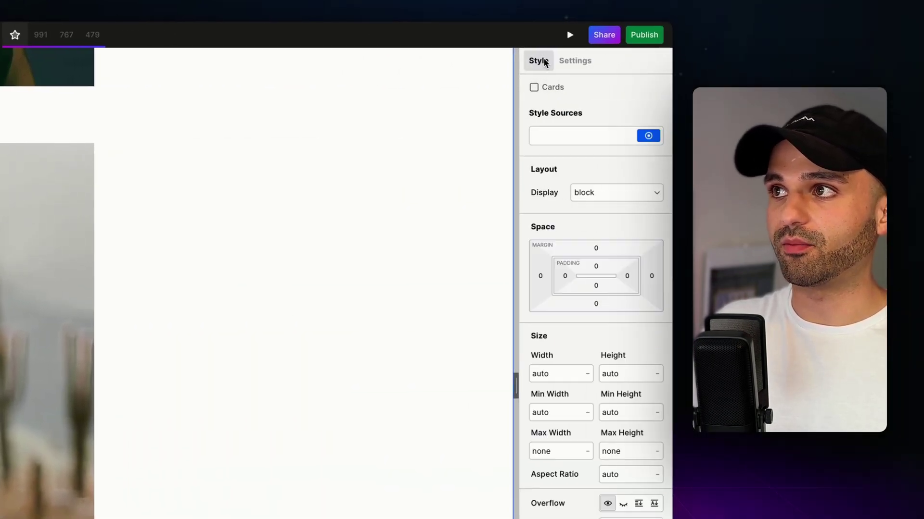
left_click(594, 195)
left_click(586, 230)
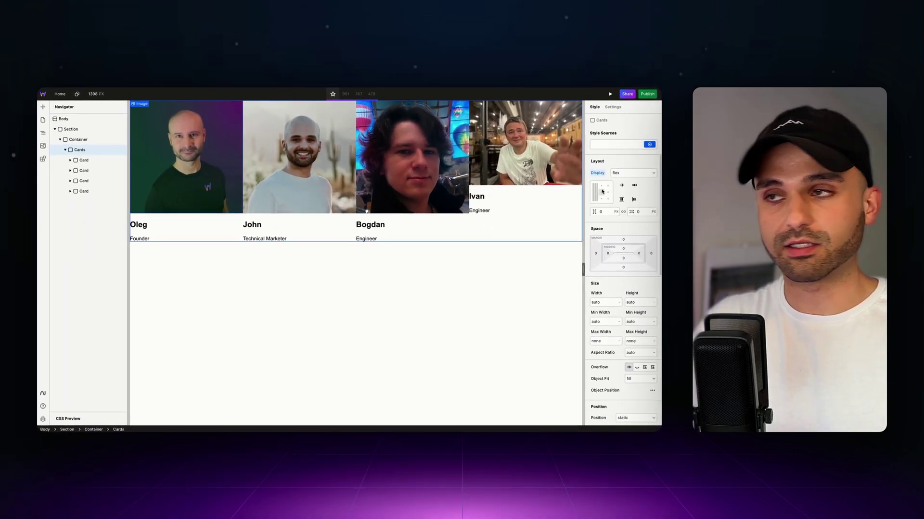
left_click(609, 199)
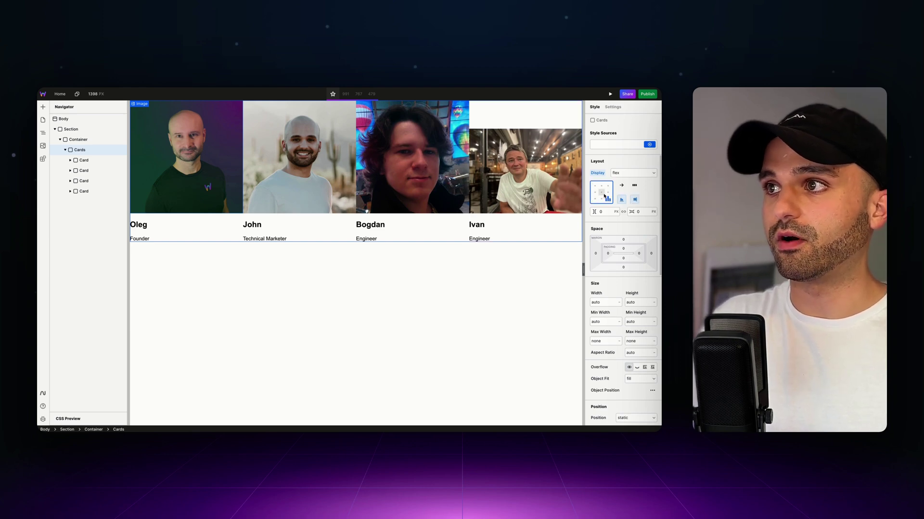
left_click(605, 194)
left_click_drag(595, 212, 608, 213)
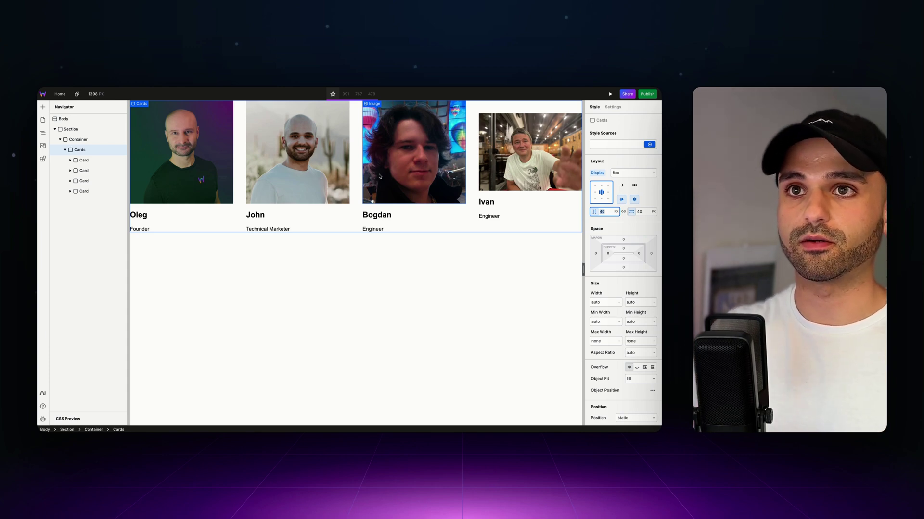
Give the first card a #494747 dark grey background and #d0d0d0 light grey text
left_click(195, 216)
scroll(621, 390, "down", 2)
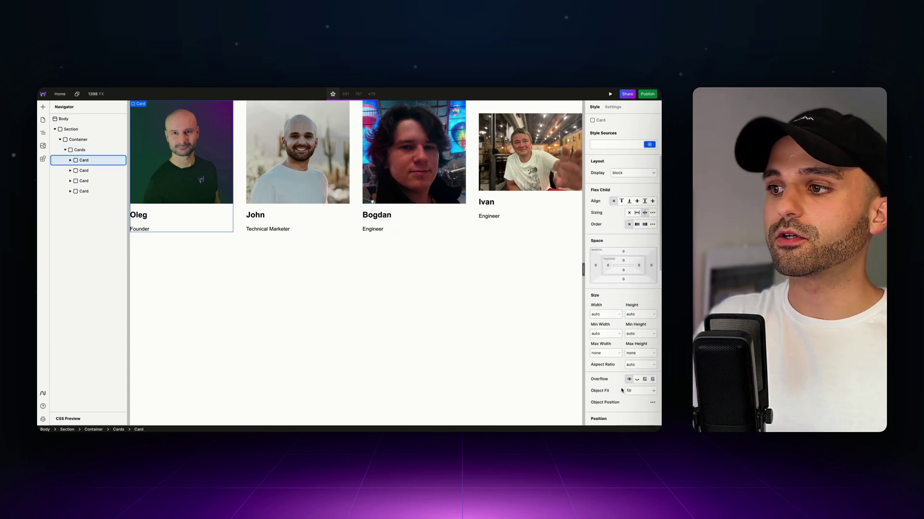
scroll(621, 380, "down", 3)
left_click(620, 331)
left_click_drag(596, 362, 583, 375)
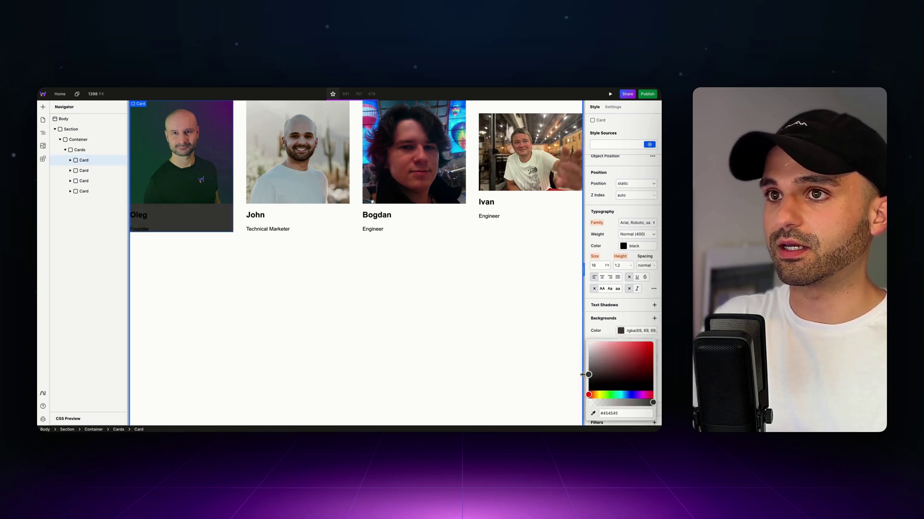
left_click(609, 328)
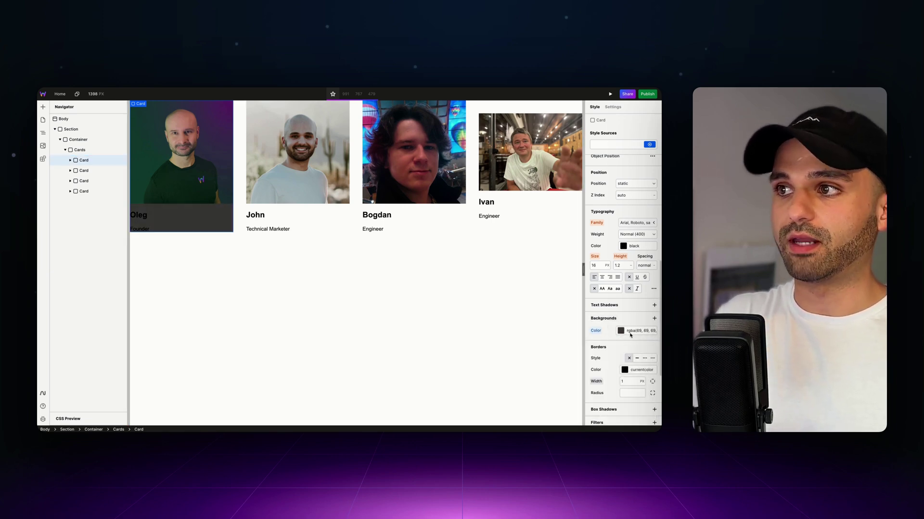
left_click(623, 246)
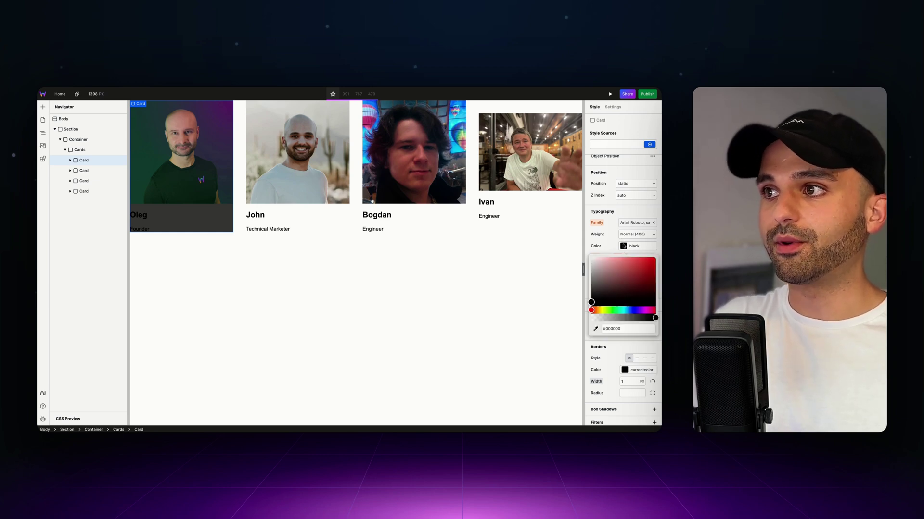
left_click_drag(601, 286, 582, 272)
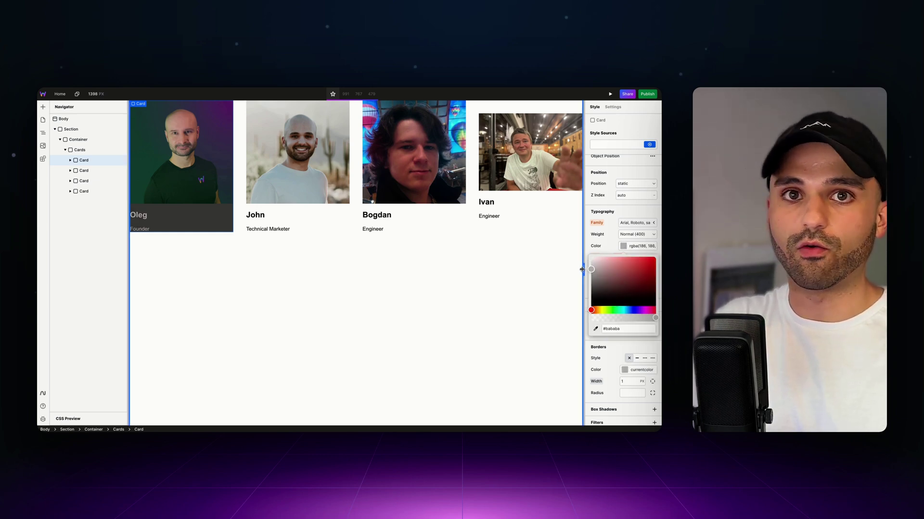
left_click(142, 216)
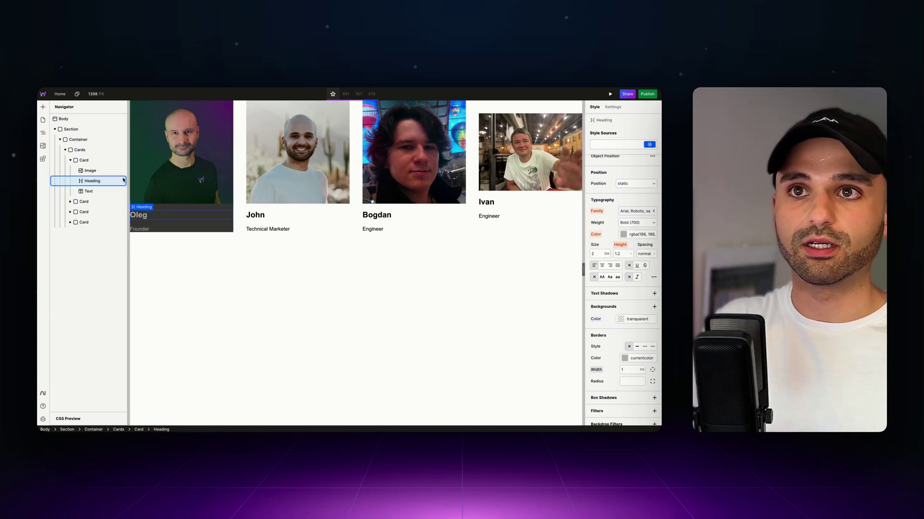
Add padding to the first card and a solid 2 px #686868 border
left_click(83, 160)
scroll(629, 312, "up", 5)
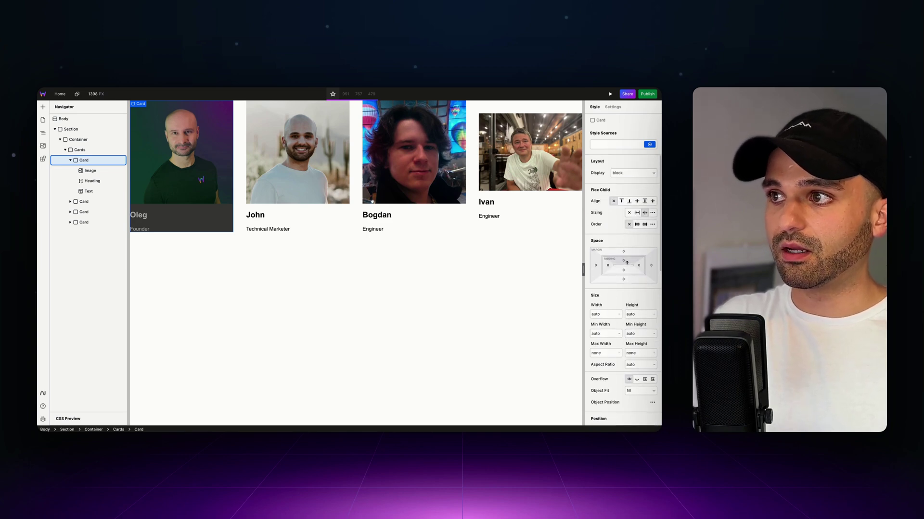
mouse_move(627, 262)
left_mouse_down()
mouse_move(625, 250)
mouse_move(626, 262)
left_mouse_up()
scroll(643, 323, "down", 10)
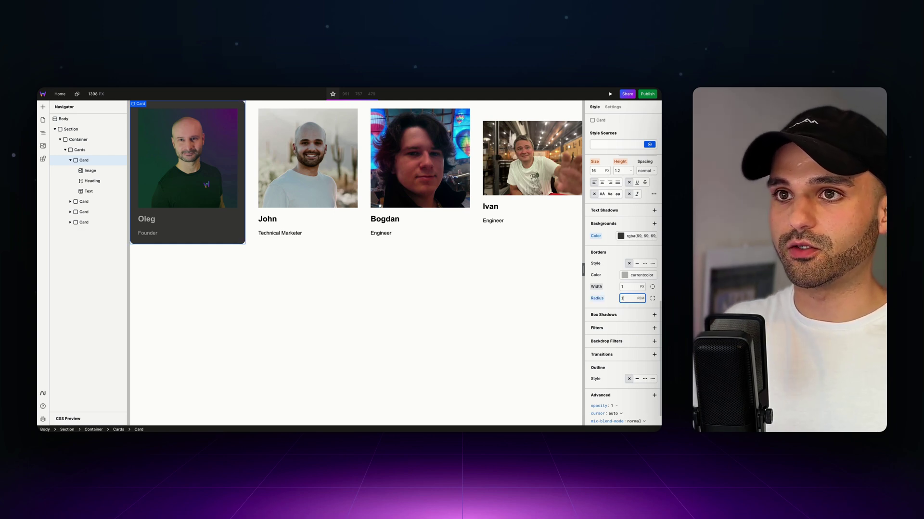
left_click(638, 264)
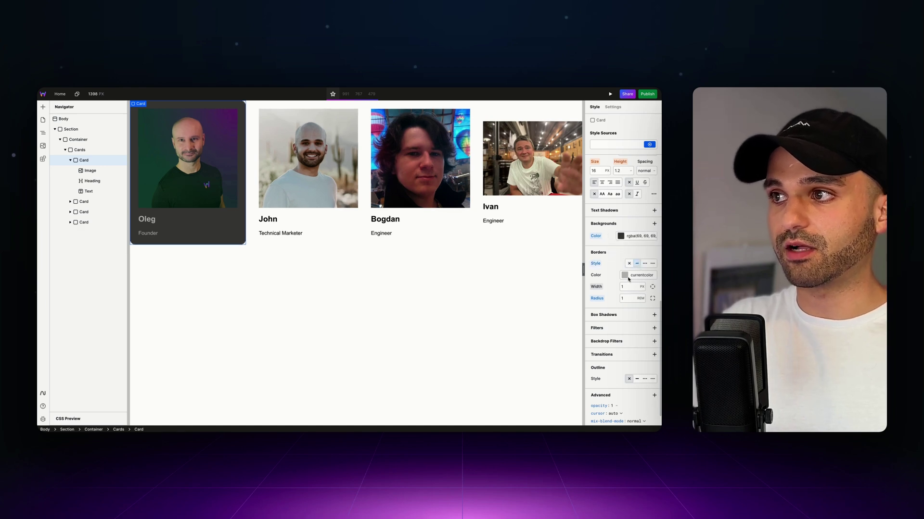
left_click(624, 277)
mouse_move(595, 301)
left_mouse_down()
mouse_move(593, 334)
mouse_move(584, 313)
left_mouse_up()
left_click(610, 272)
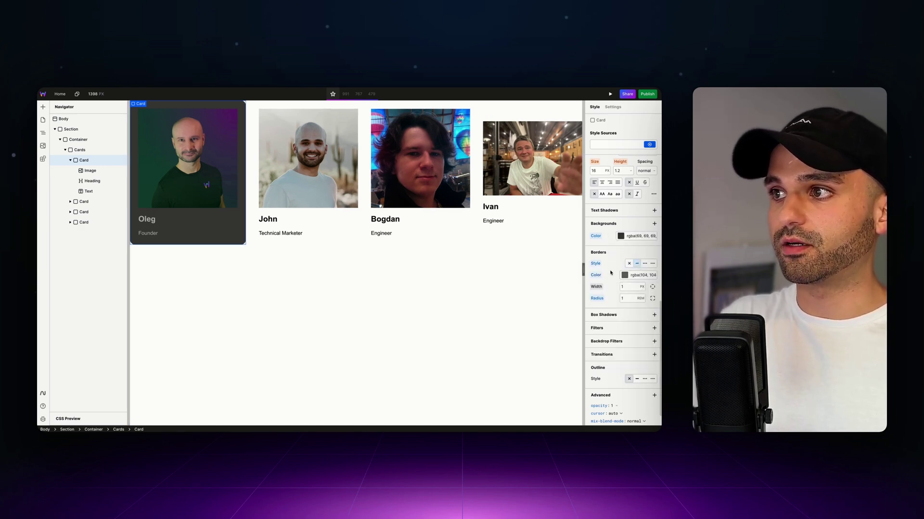
type("2")
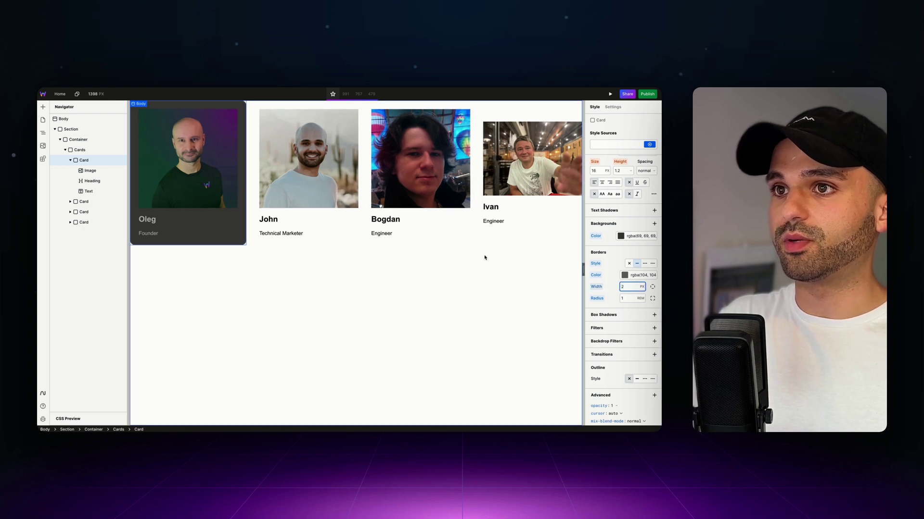
left_click(389, 256)
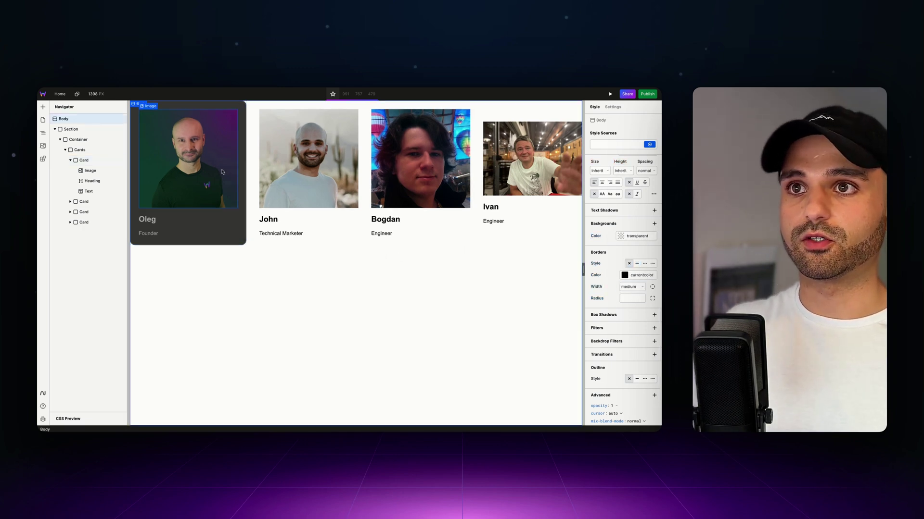
Select the second card and give it about 22 px padding on all sides
left_click(229, 177)
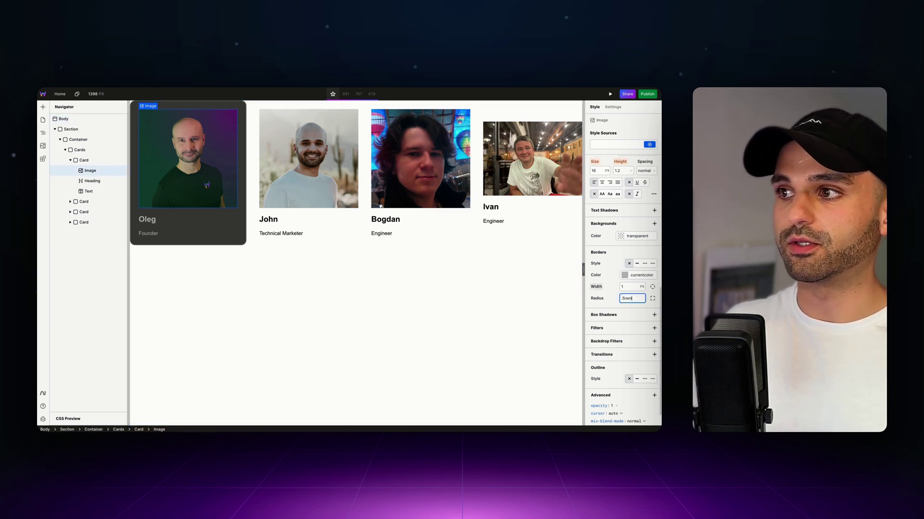
left_click(249, 119)
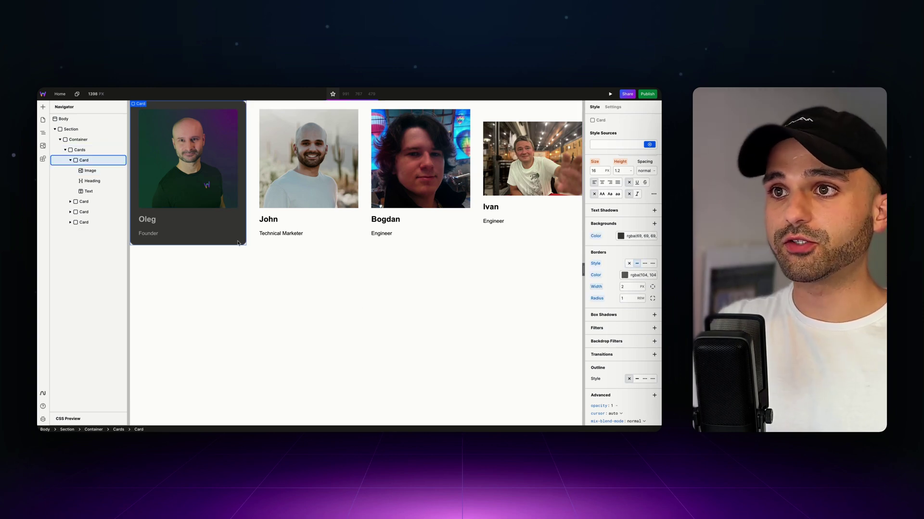
left_click(274, 231)
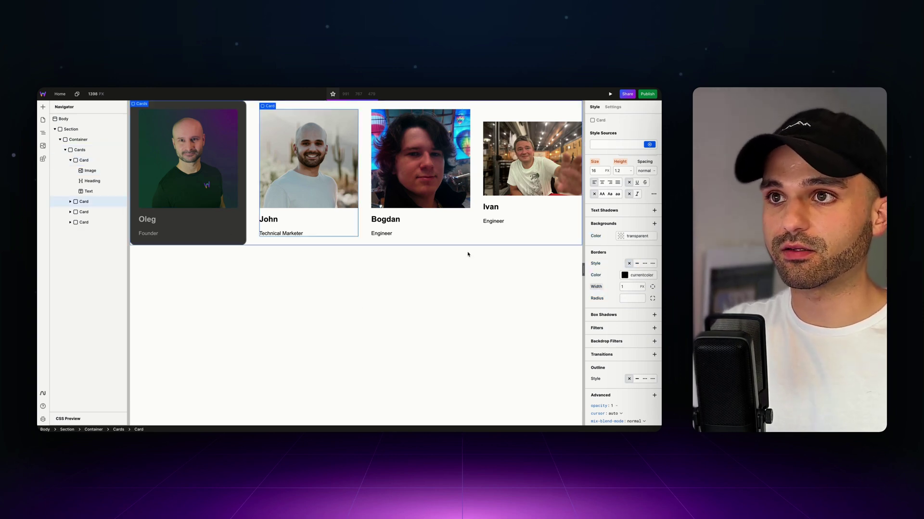
scroll(620, 270, "up", 5)
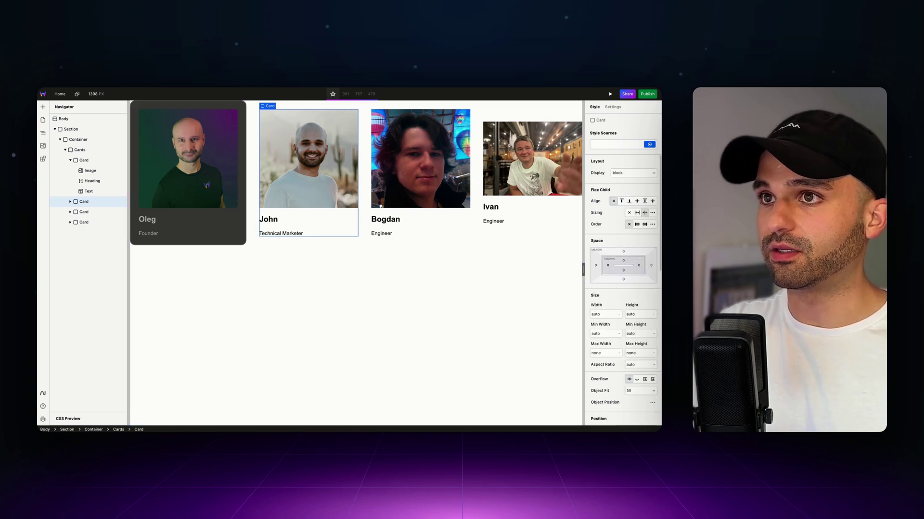
left_click_drag(625, 263, 623, 254)
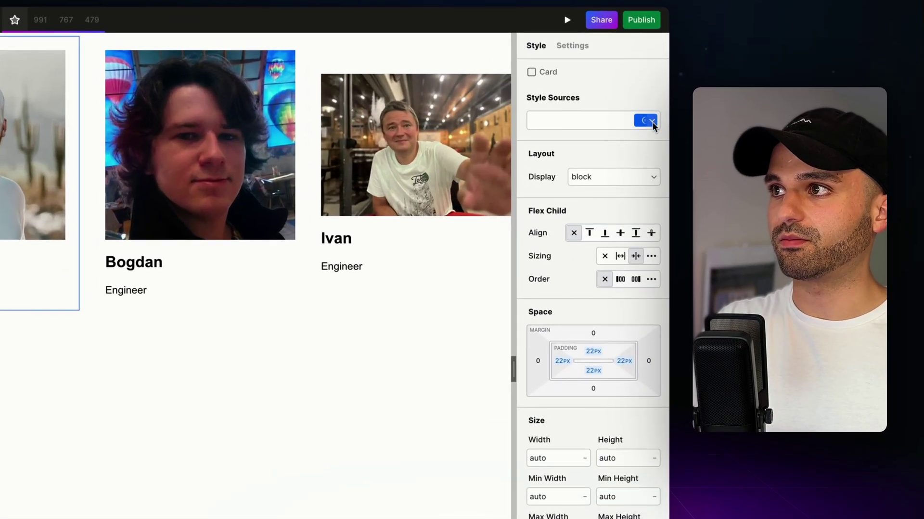
Clear the second card's local styles to remove its padding, then select the first card
left_click(653, 123)
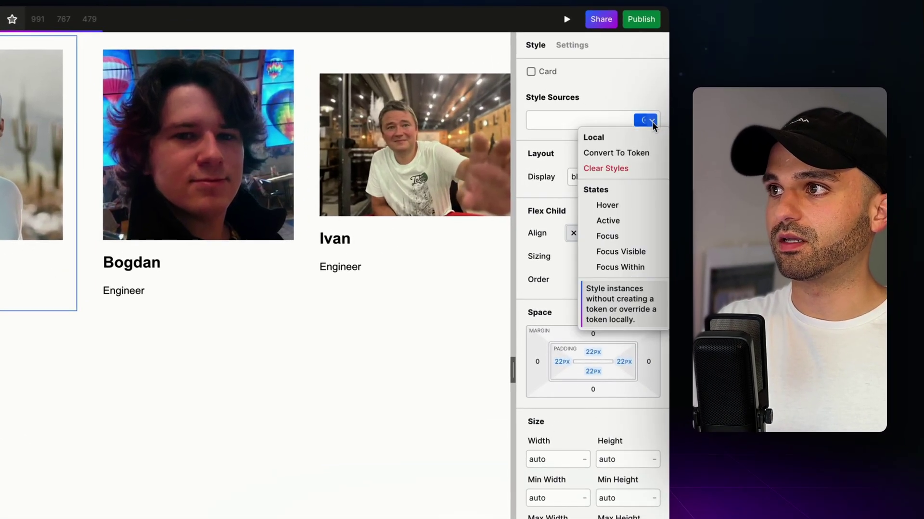
left_click(631, 164)
scroll(604, 299, "down", 5)
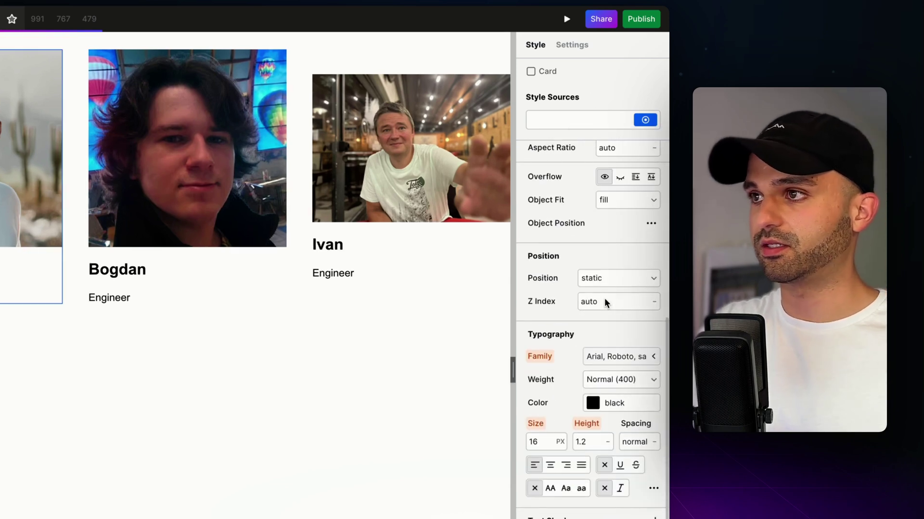
scroll(604, 298, "up", 5)
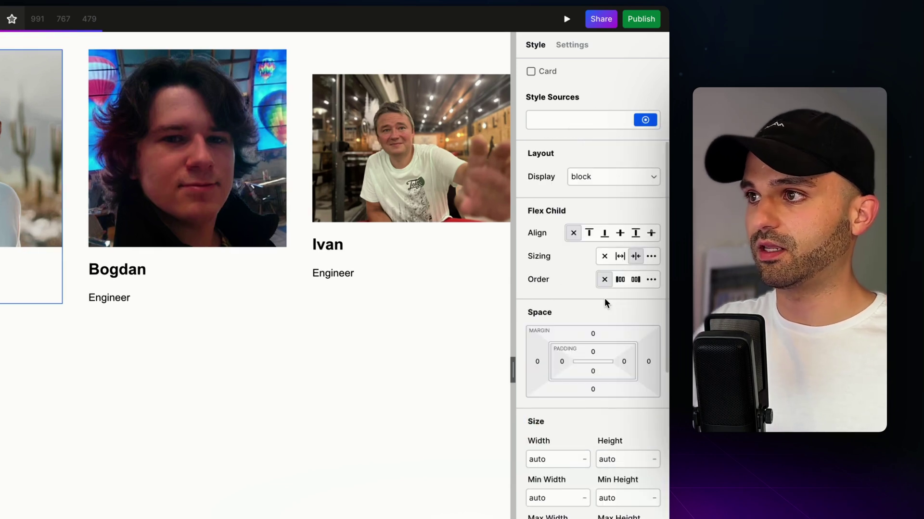
left_click(639, 125)
scroll(599, 308, "down", 3)
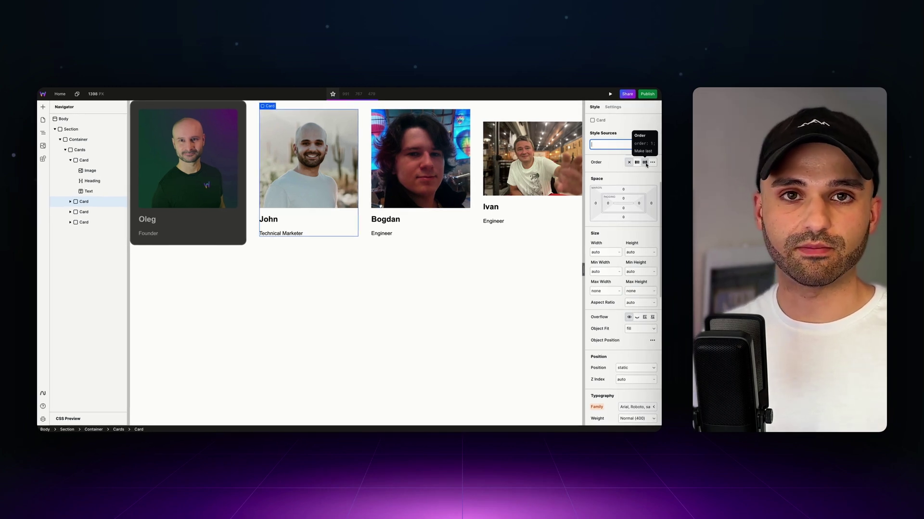
left_click(244, 184)
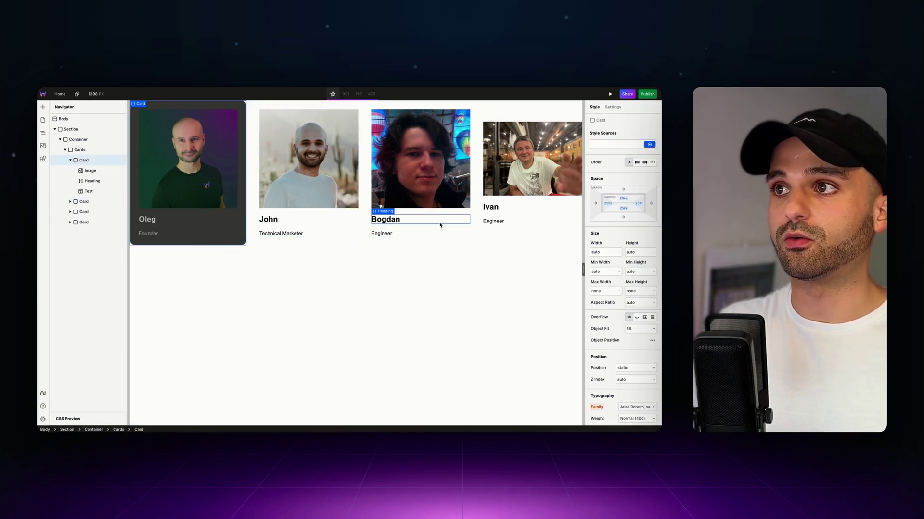
Convert the first card's styles into a token named Card
left_click(653, 145)
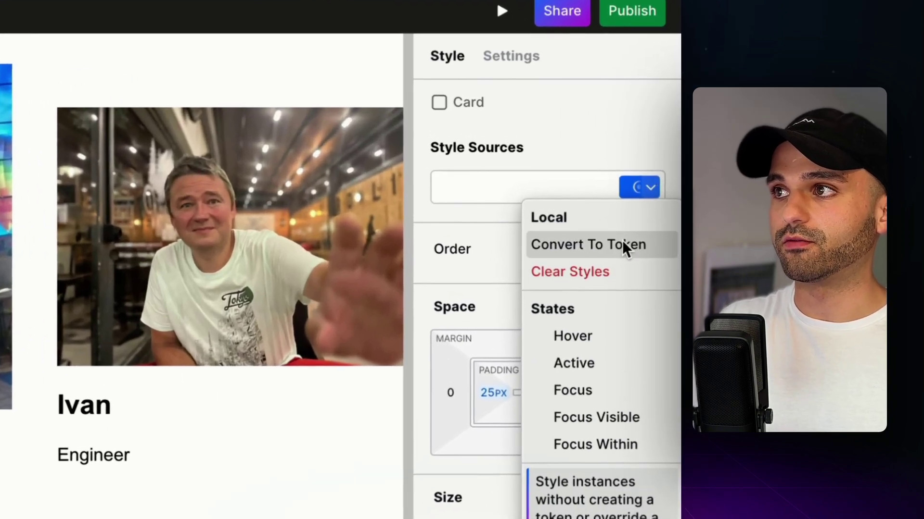
left_click(624, 246)
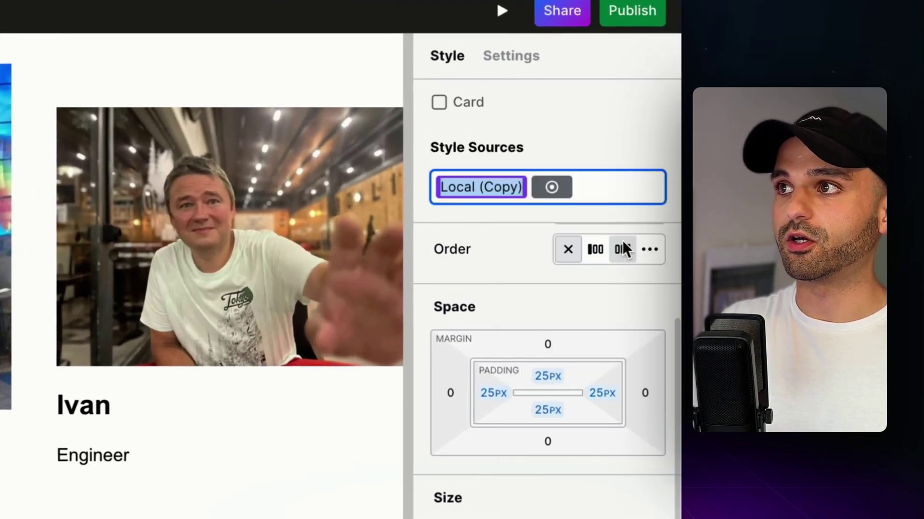
type("Card")
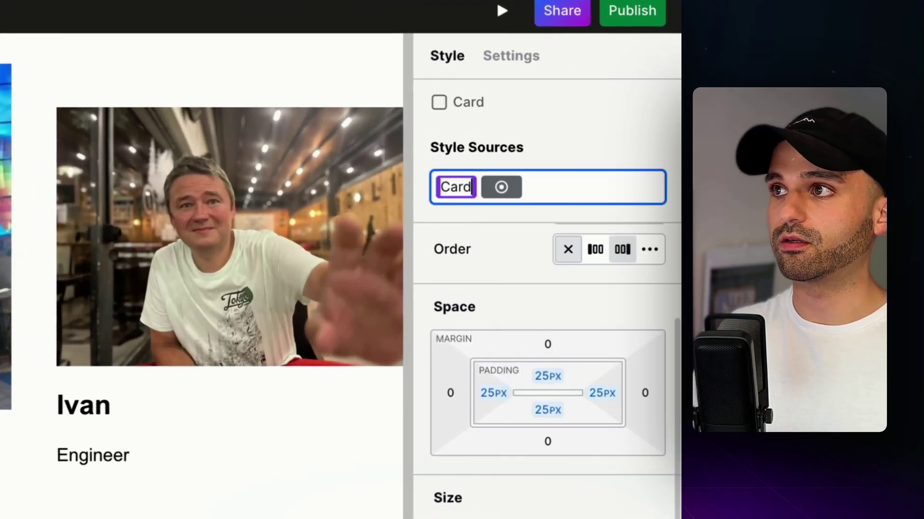
key("Return")
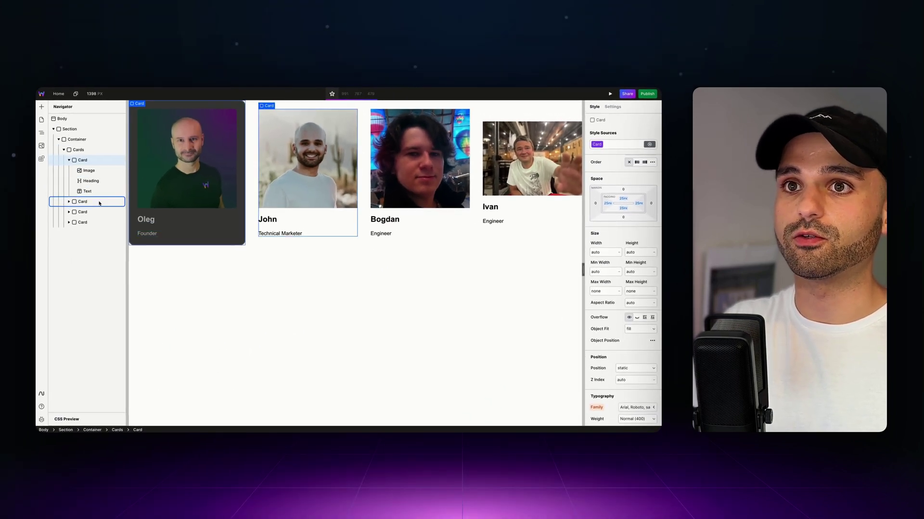
Apply the Card token to the second, third and fourth cards
left_click(99, 202)
left_click(602, 144)
type("Car")
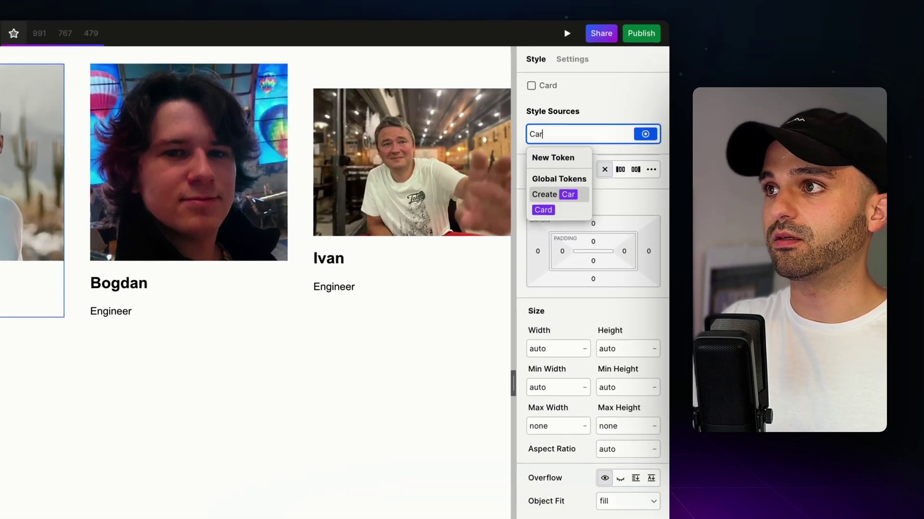
left_click(544, 209)
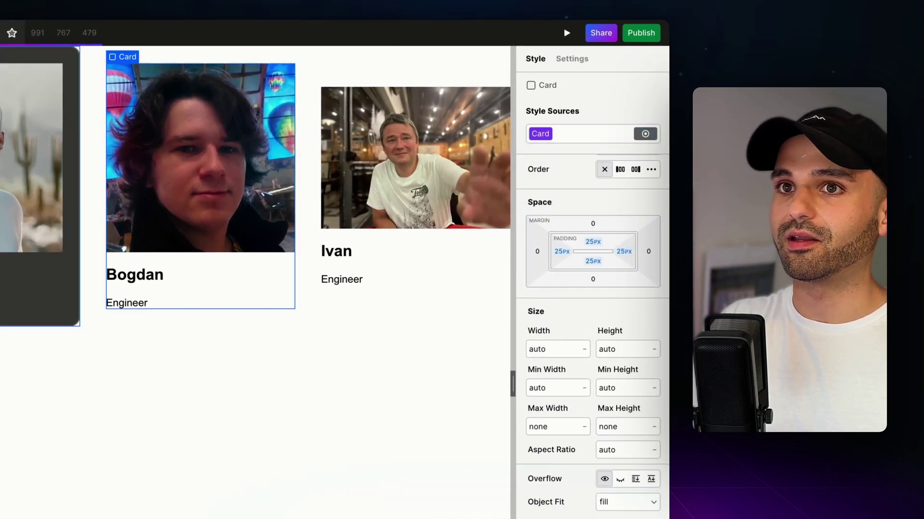
left_click(562, 134)
type("Card")
left_click(542, 172)
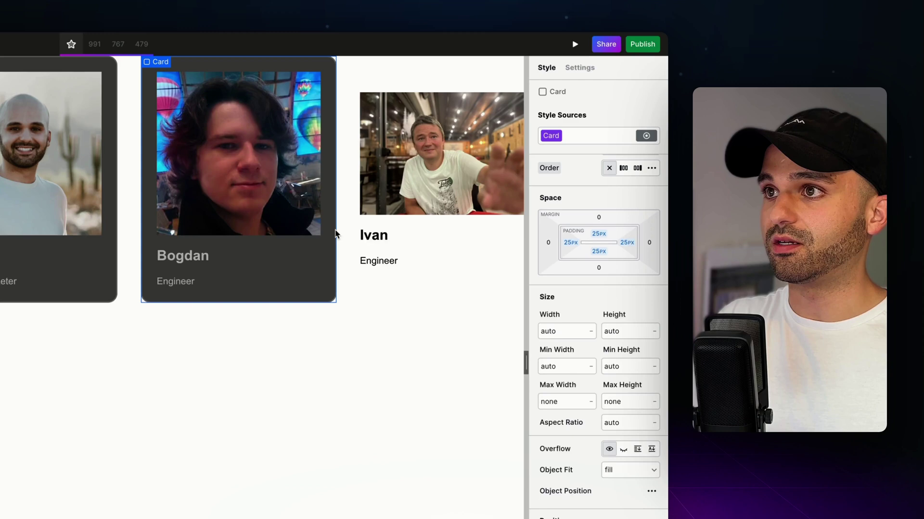
left_click(433, 240)
left_click(586, 137)
type("Card")
left_click(601, 167)
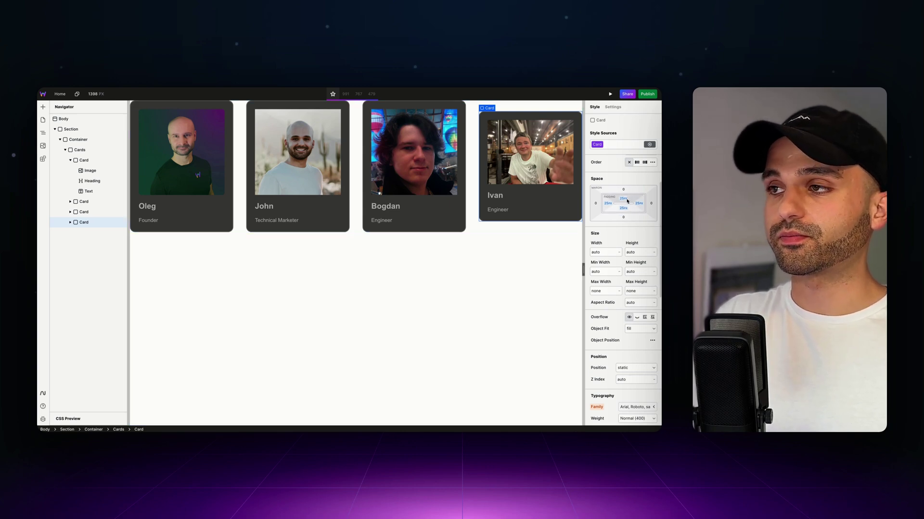
Create a round-l token on the fourth card alongside Card
left_click_drag(627, 202, 625, 199)
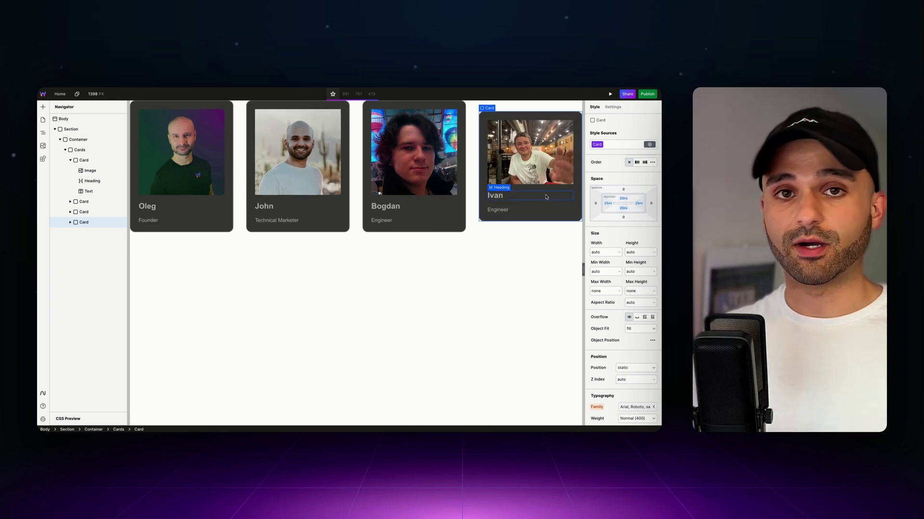
left_click(623, 144)
type("ra")
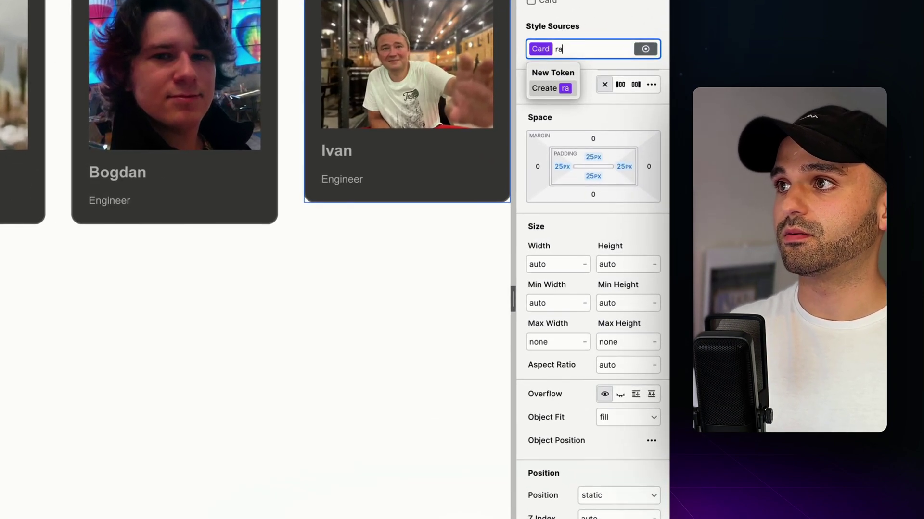
key("BackSpace")
type("ound-l")
key("Return")
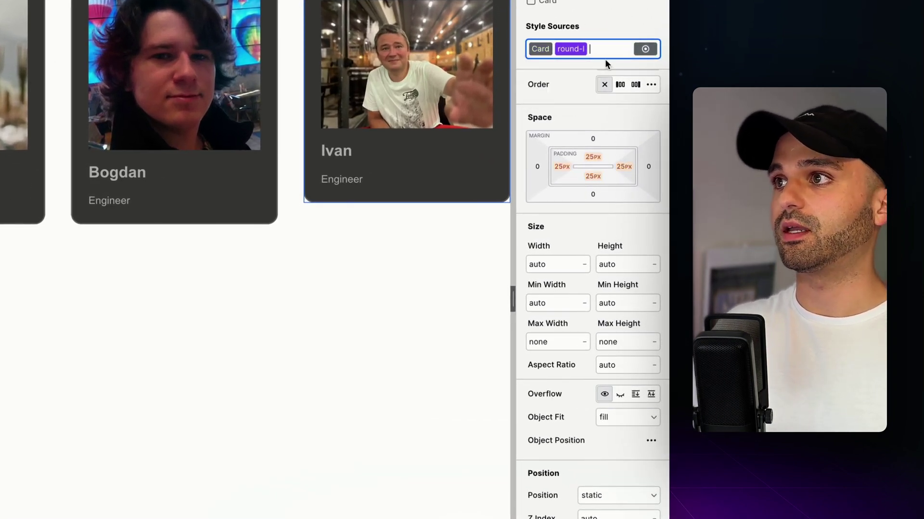
Reorder the Card and round-l chips and reset Card's radius so round-l supplies 1 rem
scroll(585, 451, "down", 10)
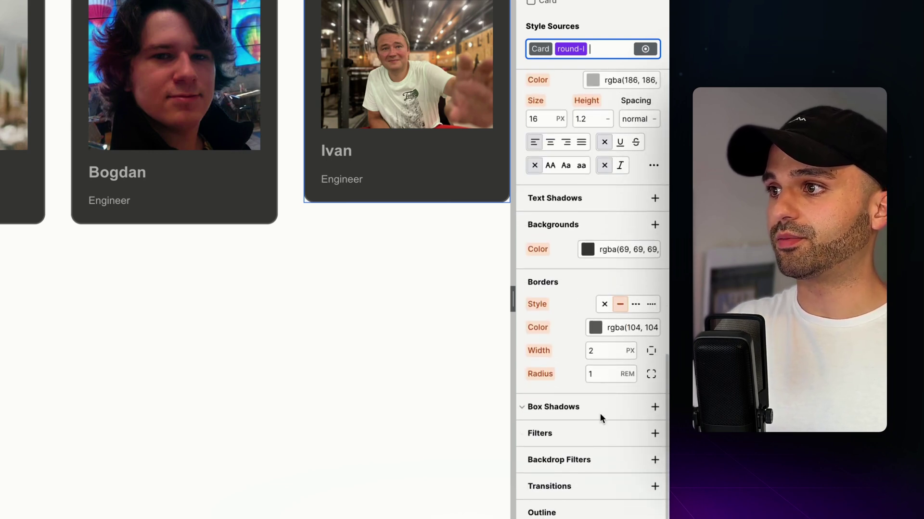
left_click(600, 374)
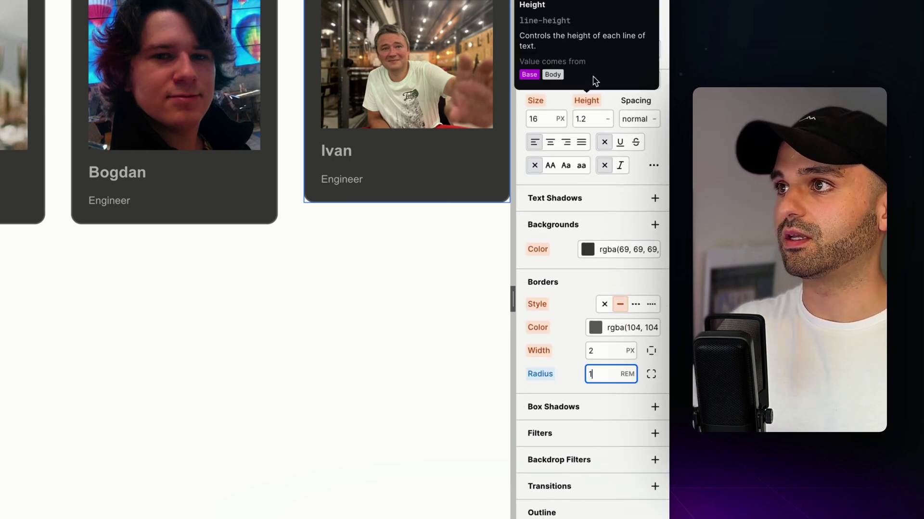
left_click(539, 49)
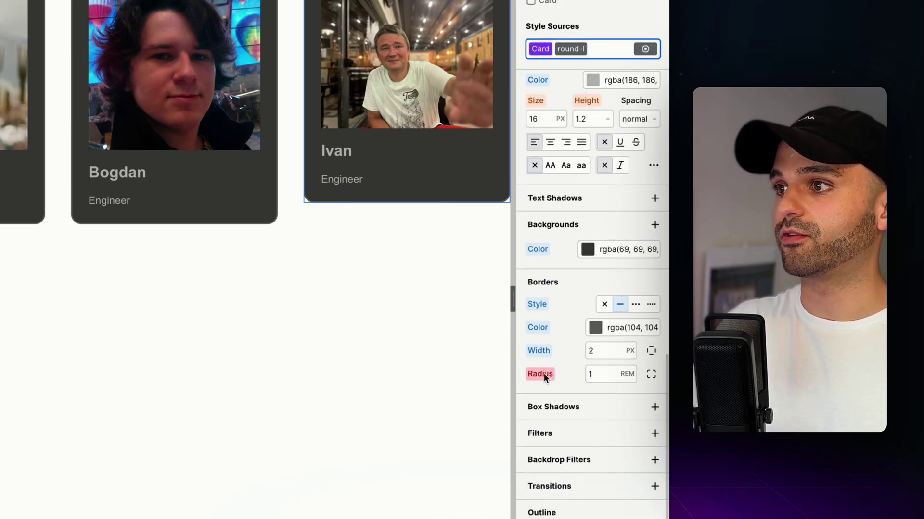
left_click(561, 45)
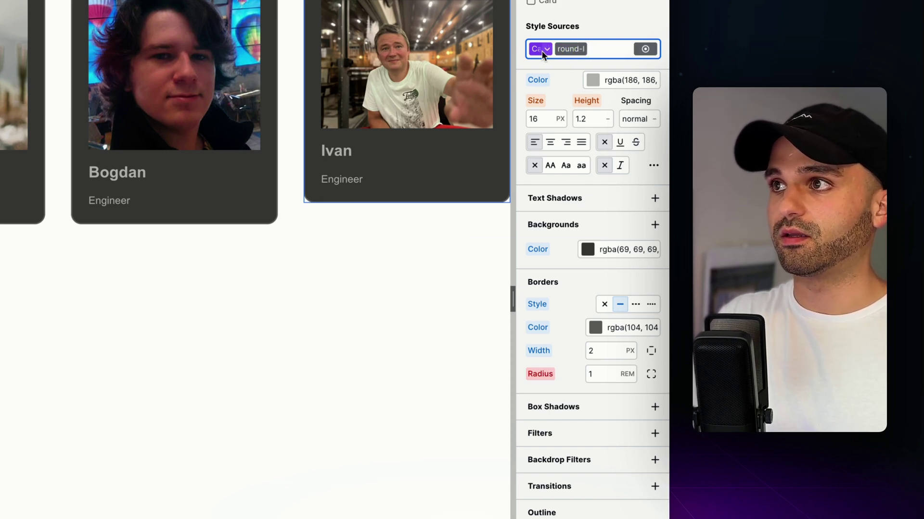
left_click(542, 50)
left_click_drag(591, 52, 534, 50)
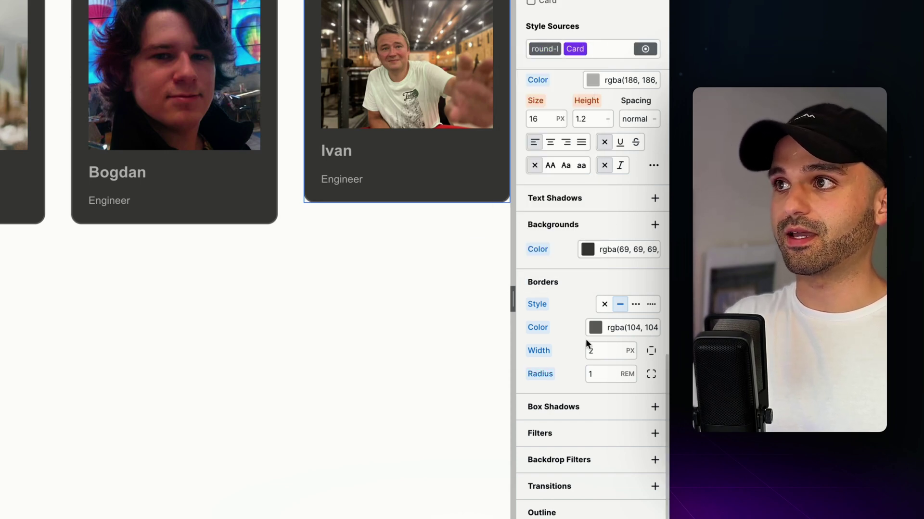
left_click(560, 48)
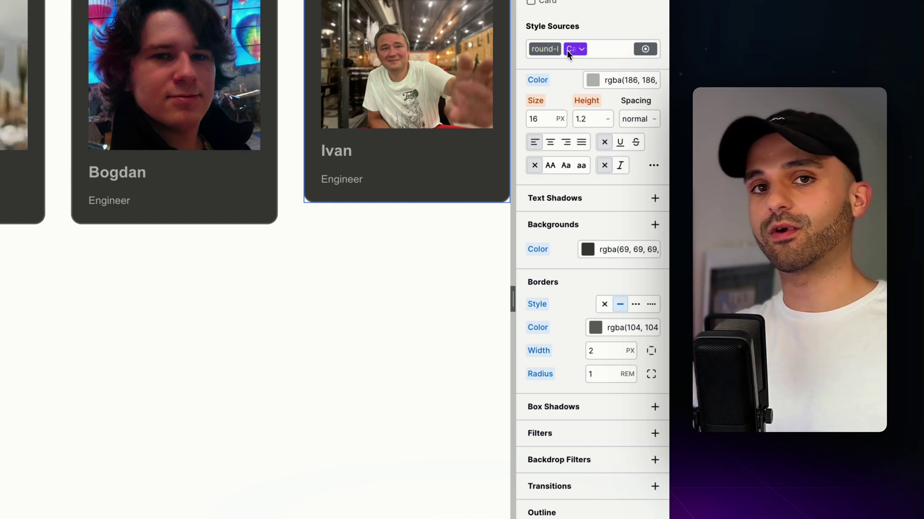
left_click(567, 50)
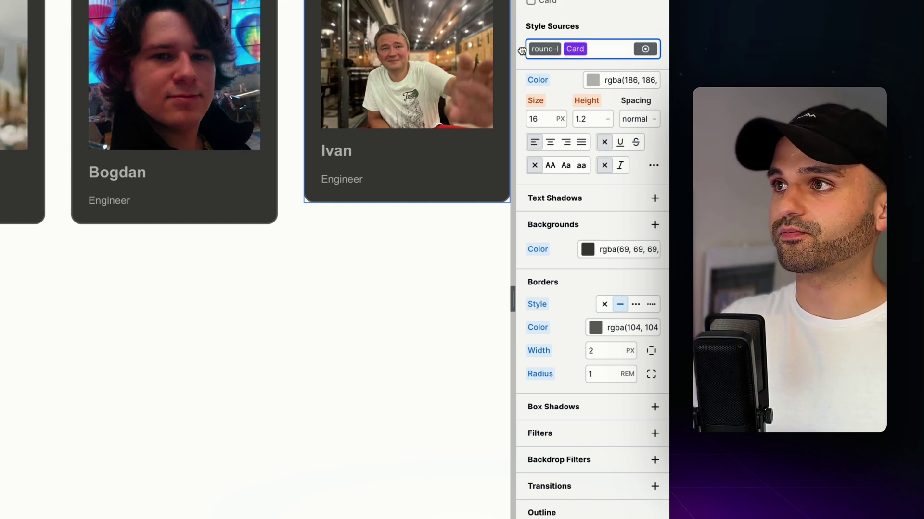
left_click_drag(520, 51, 527, 50)
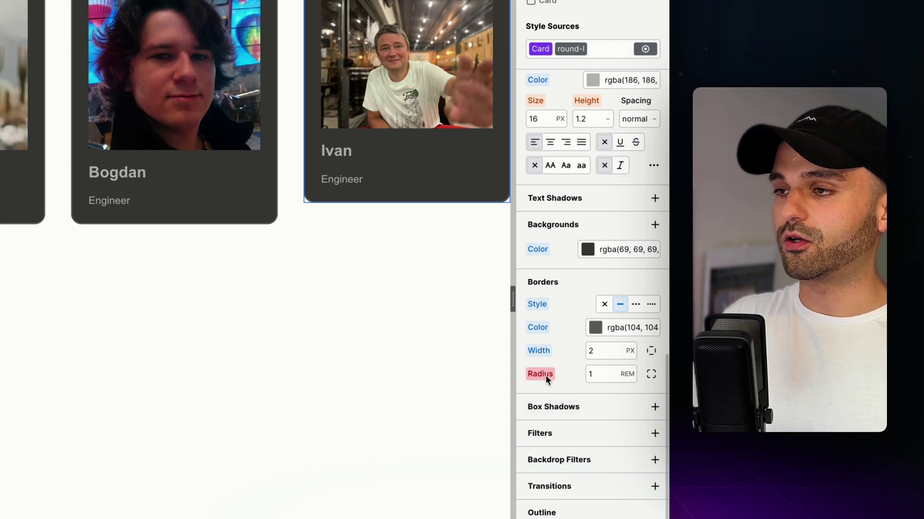
left_click(545, 376)
left_click(540, 350)
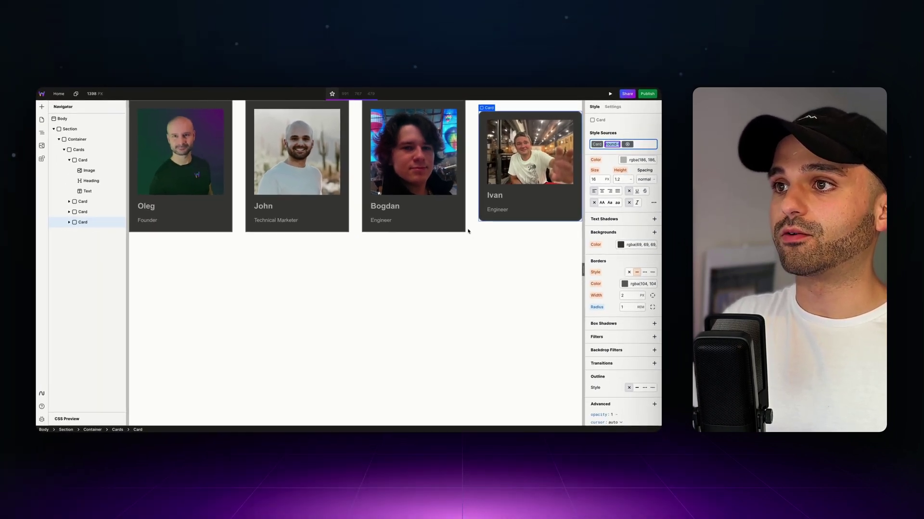
Round Bogdan's and Oleg's cards with the round-l token
left_click(272, 216)
left_click(620, 144)
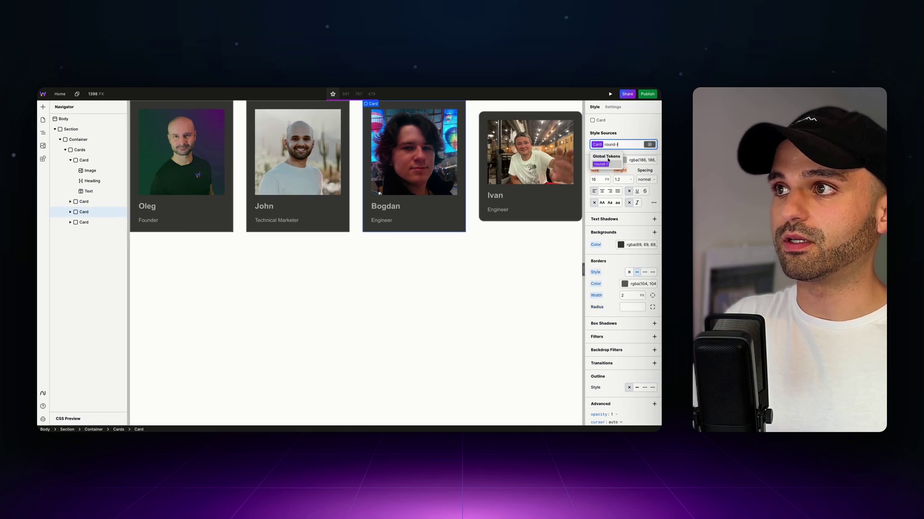
left_click(607, 164)
left_click(343, 222)
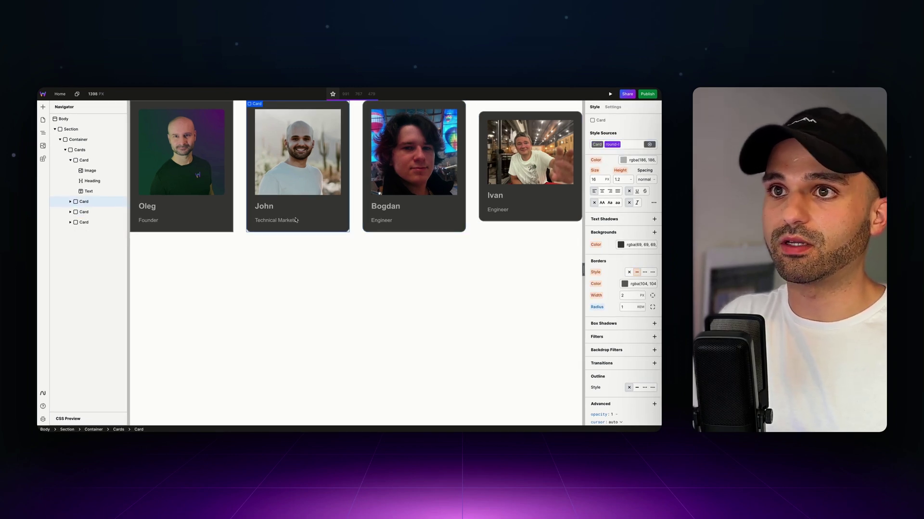
left_click(230, 214)
left_click(613, 146)
type("round-l")
left_click(604, 166)
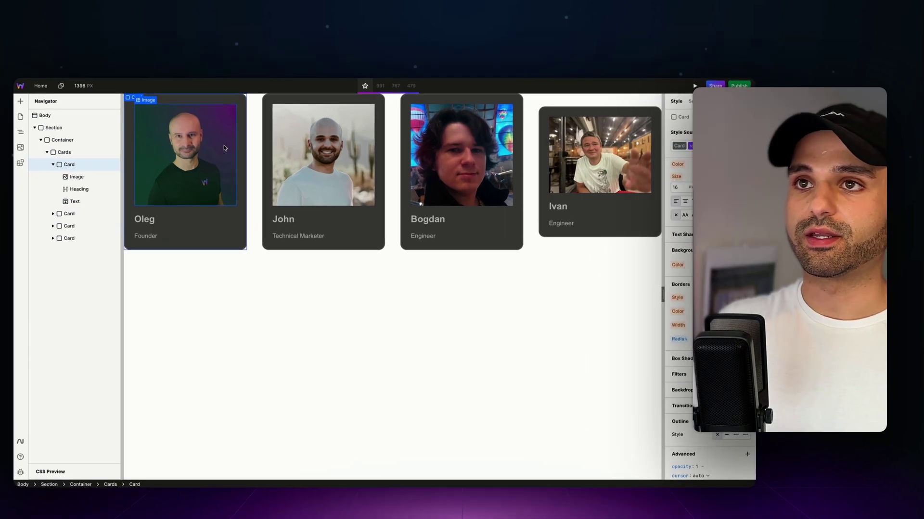
Convert Oleg's photo styles into a token named 'Team Image'
left_click(181, 152)
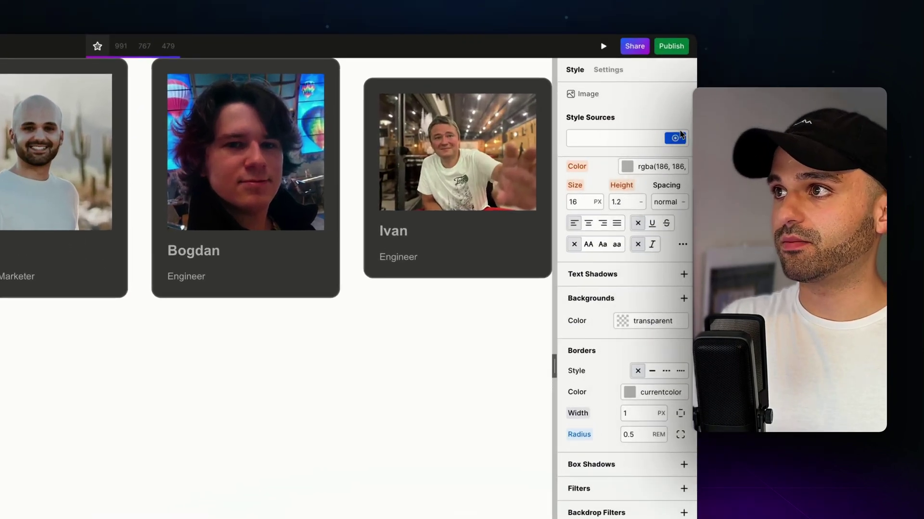
left_click(680, 136)
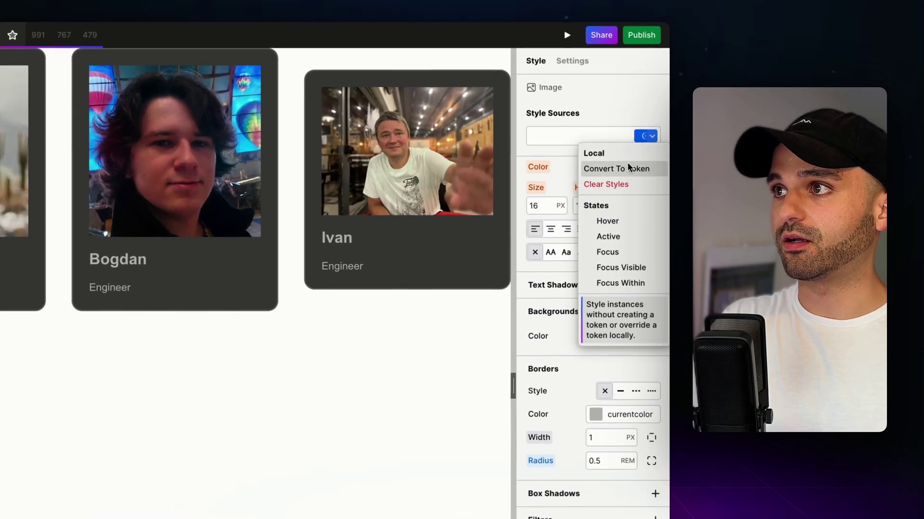
left_click(626, 165)
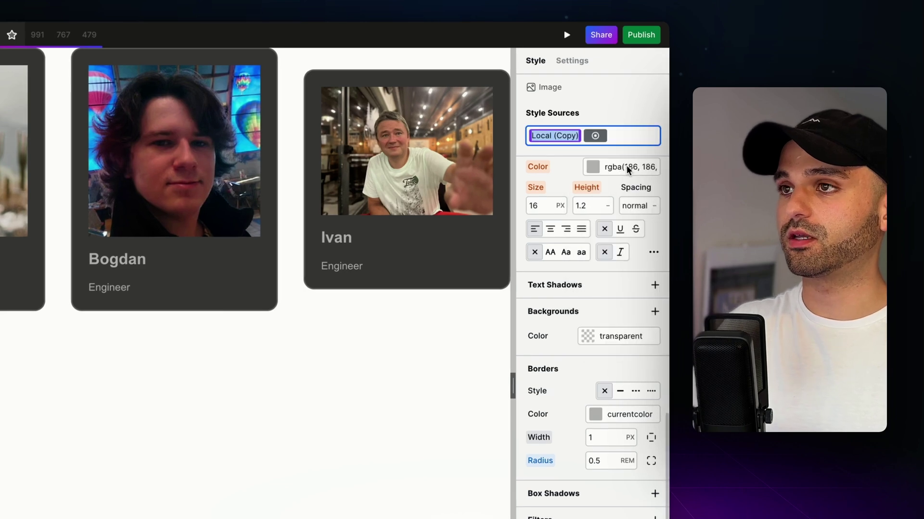
type("Team Image")
key("Return")
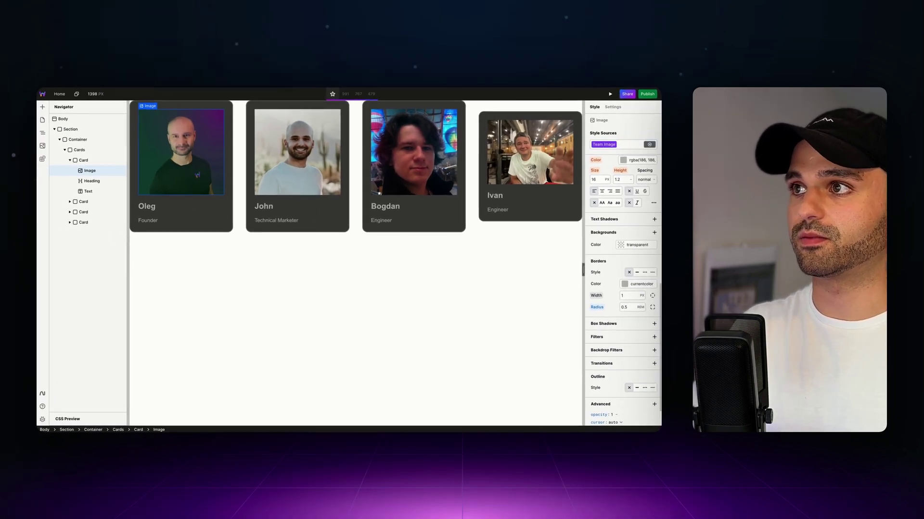
Apply the Team Image token to John's photo, then select Ivan's photo
left_click(297, 152)
left_click(617, 143)
left_click(605, 155)
left_click(529, 152)
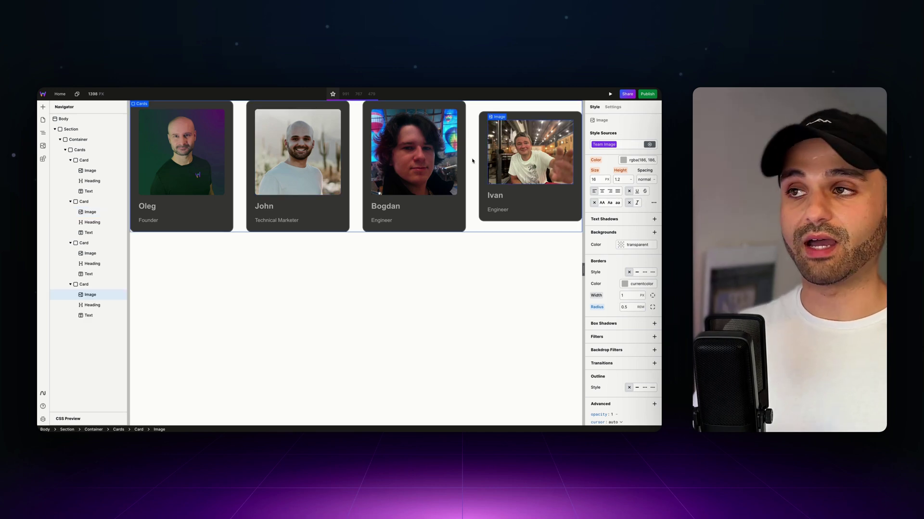
scroll(622, 285, "up", 2)
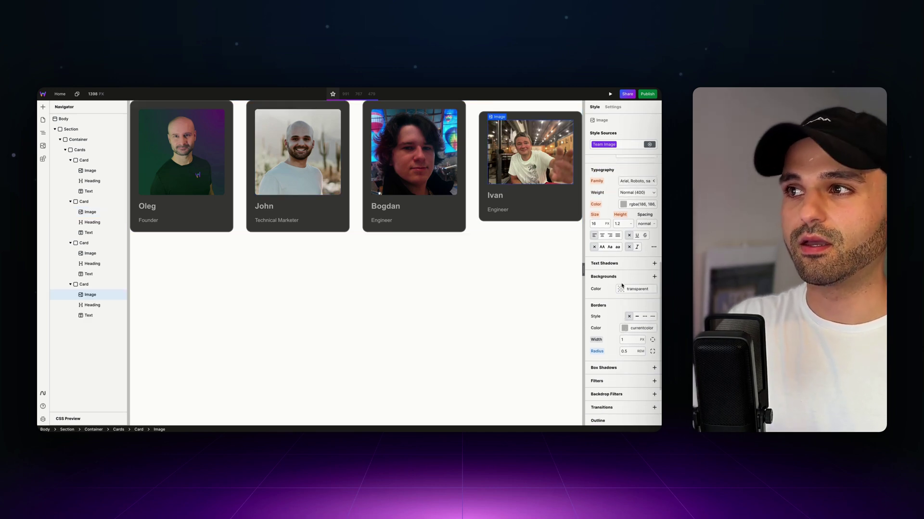
Give the Team Image token aspect ratio 1 and object fit cover
scroll(622, 285, "up", 3)
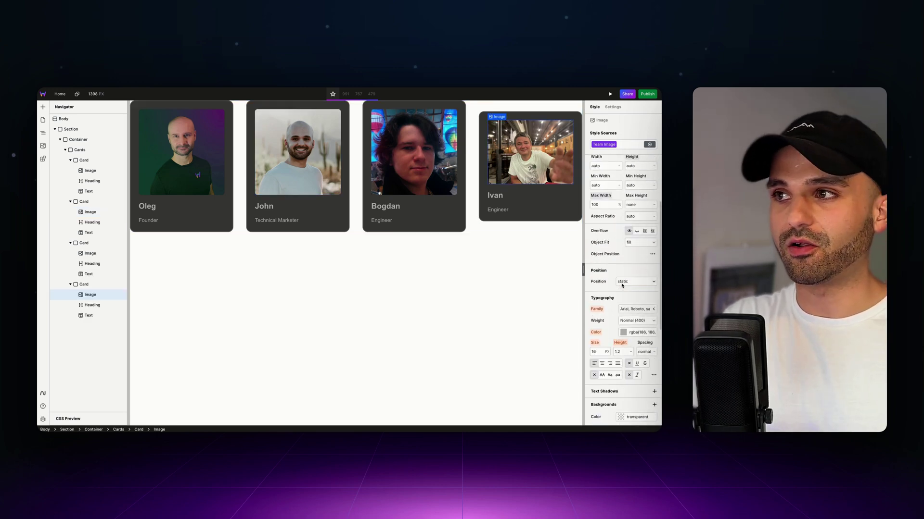
scroll(622, 286, "up", 5)
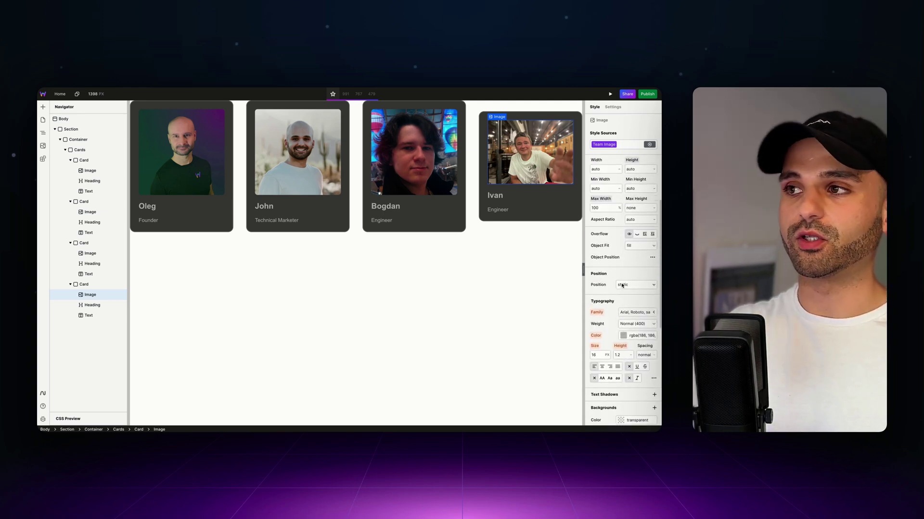
scroll(622, 286, "up", 4)
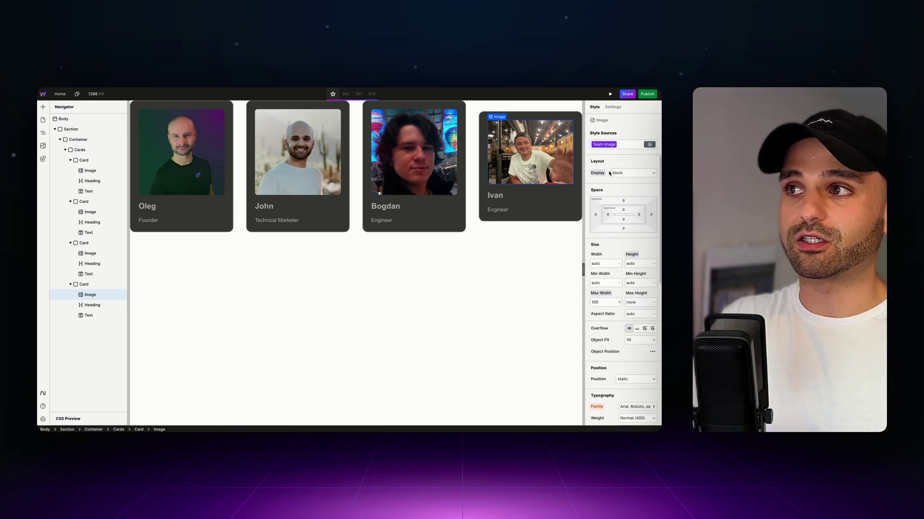
scroll(597, 288, "down", 5)
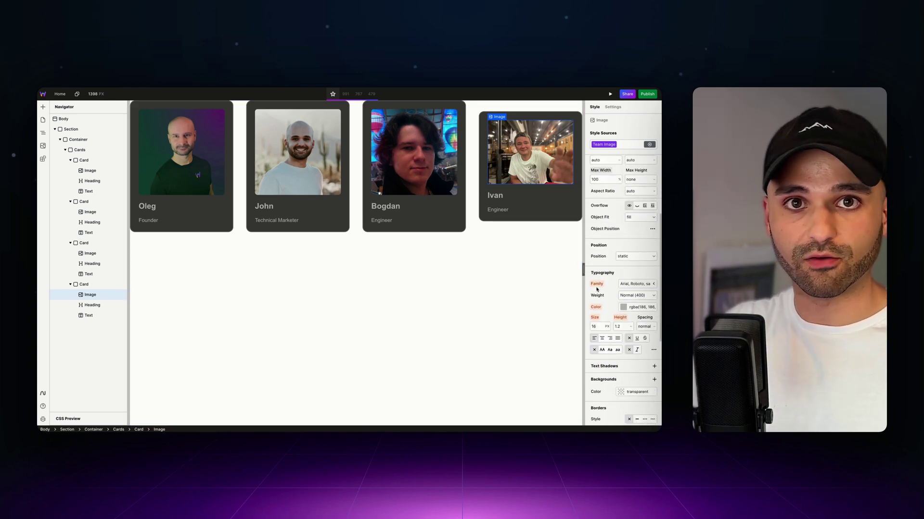
scroll(625, 289, "up", 2)
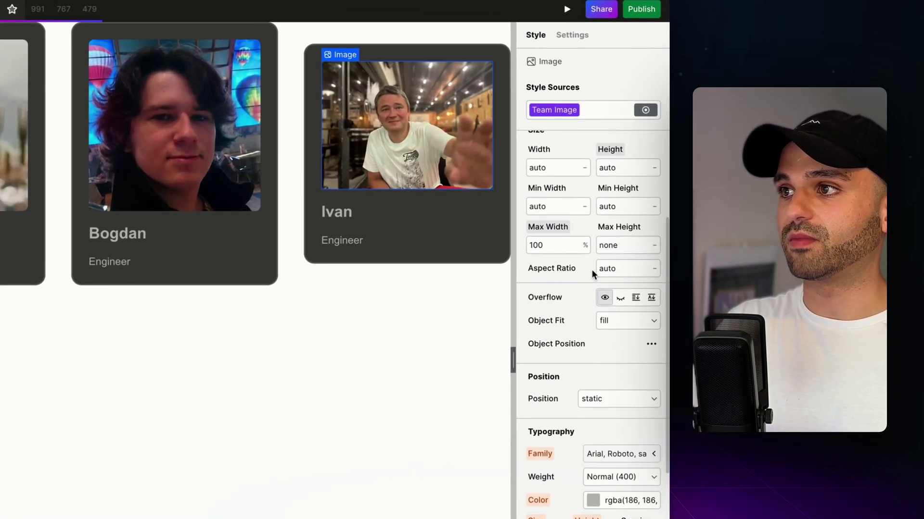
left_click(616, 270)
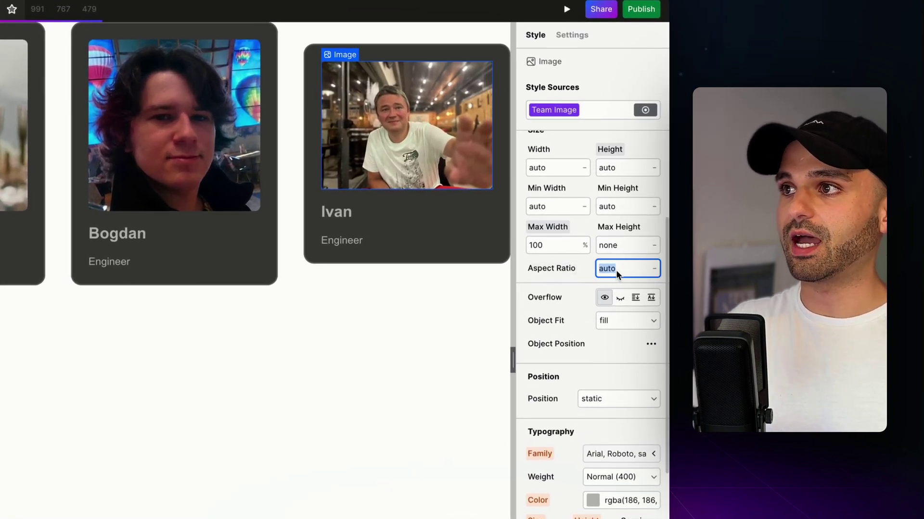
type("1")
key("Return")
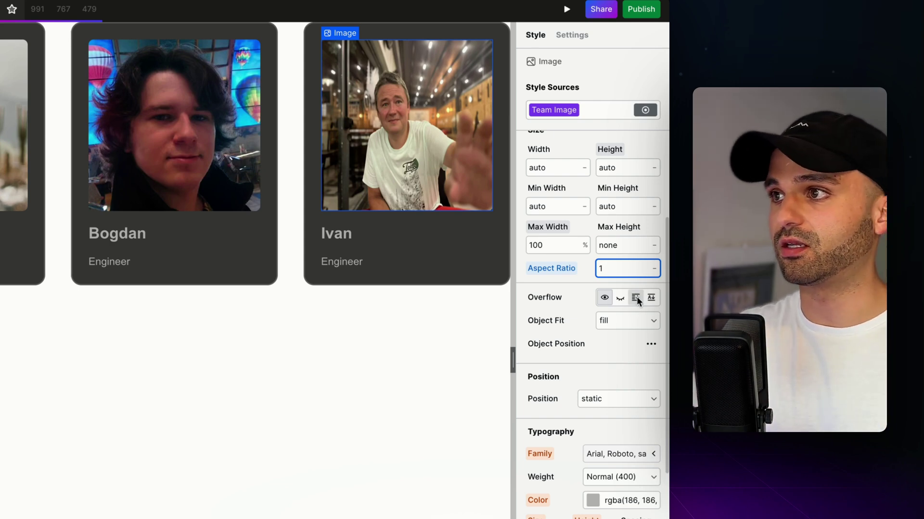
left_click(625, 322)
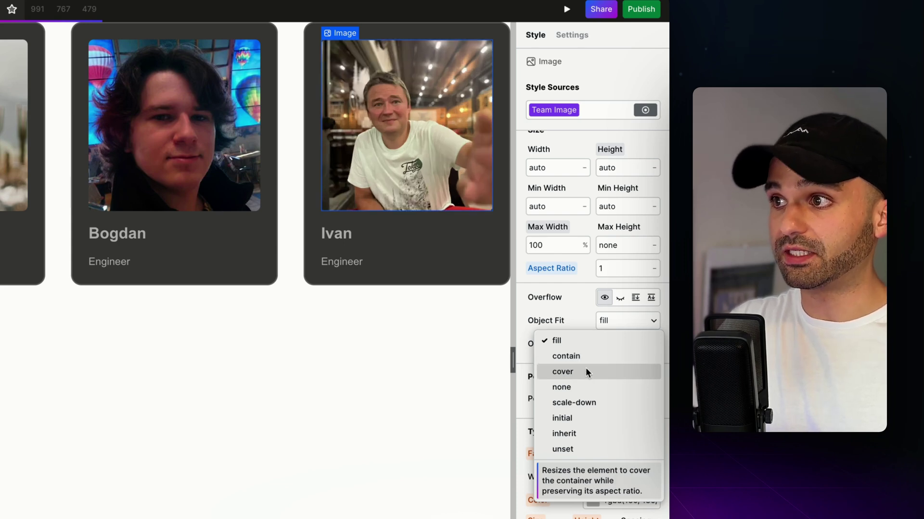
left_click(586, 371)
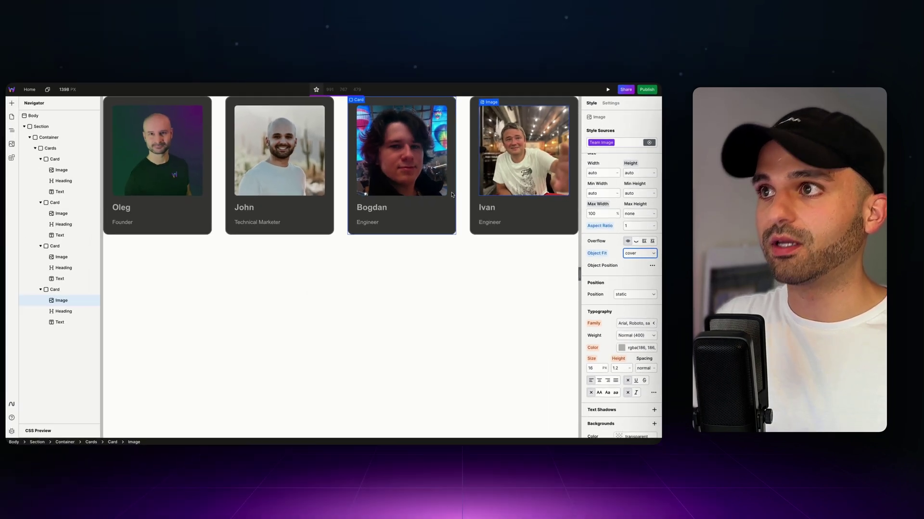
left_click(287, 302)
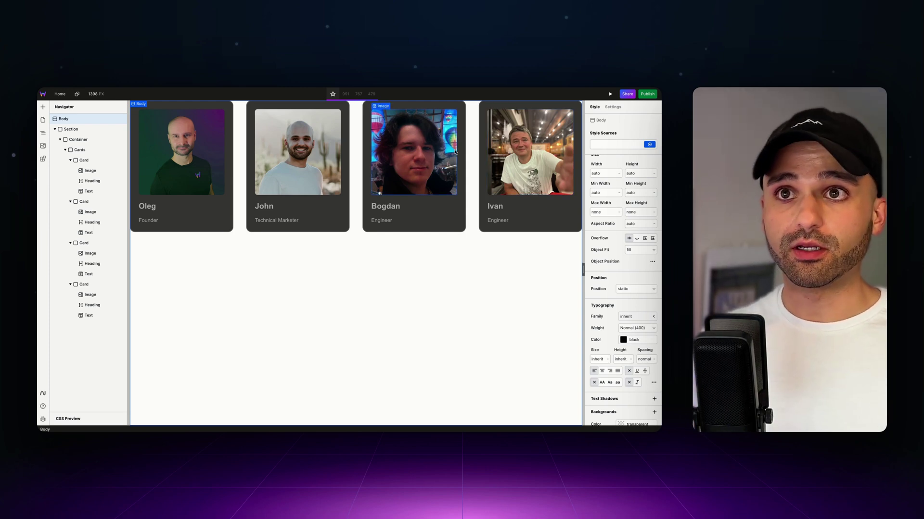
Select the Container and give it a new 'container' token
left_click(65, 151)
left_click(78, 139)
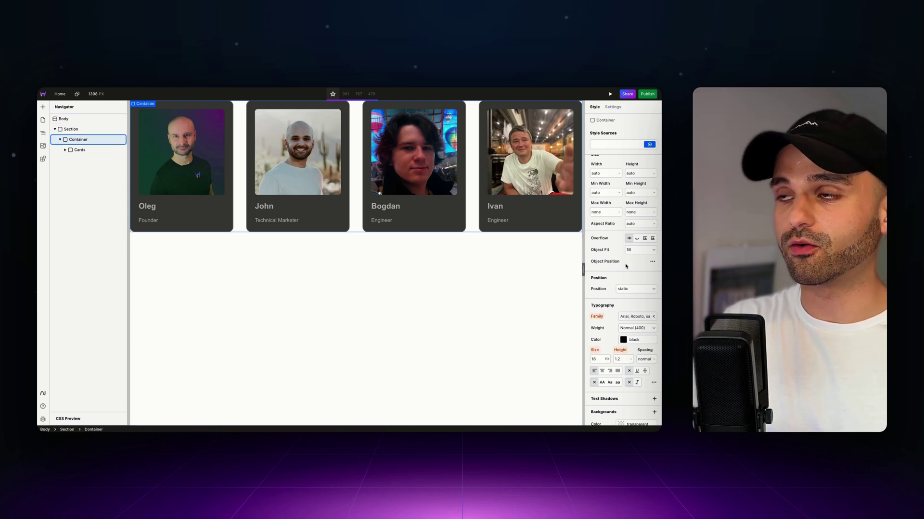
scroll(626, 260, "up", 3)
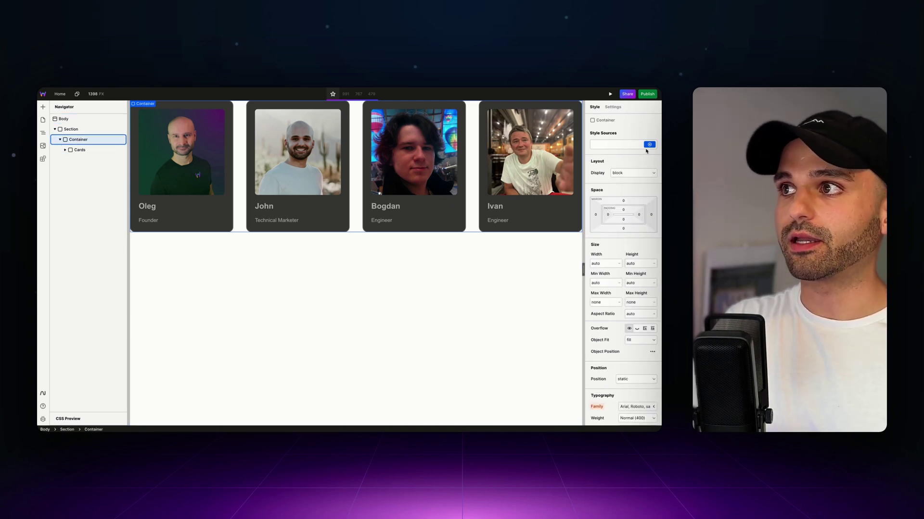
left_click(628, 145)
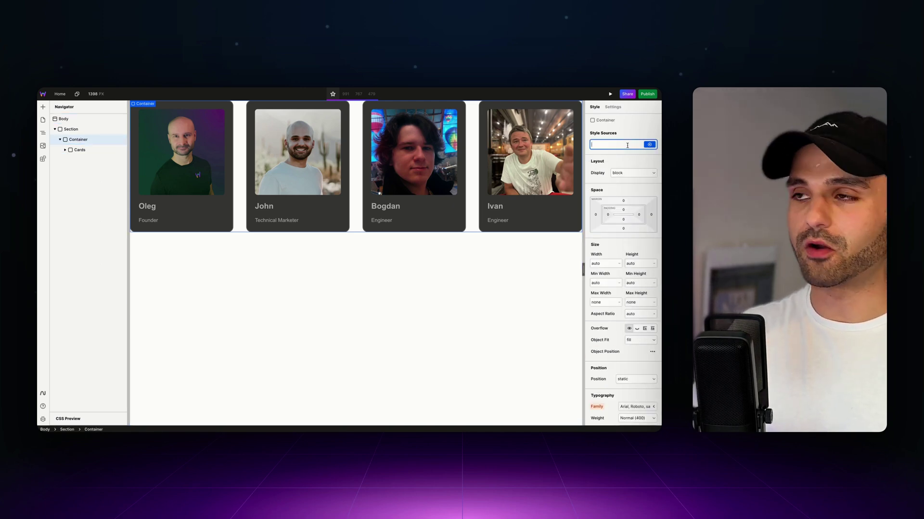
type("container")
key("Return")
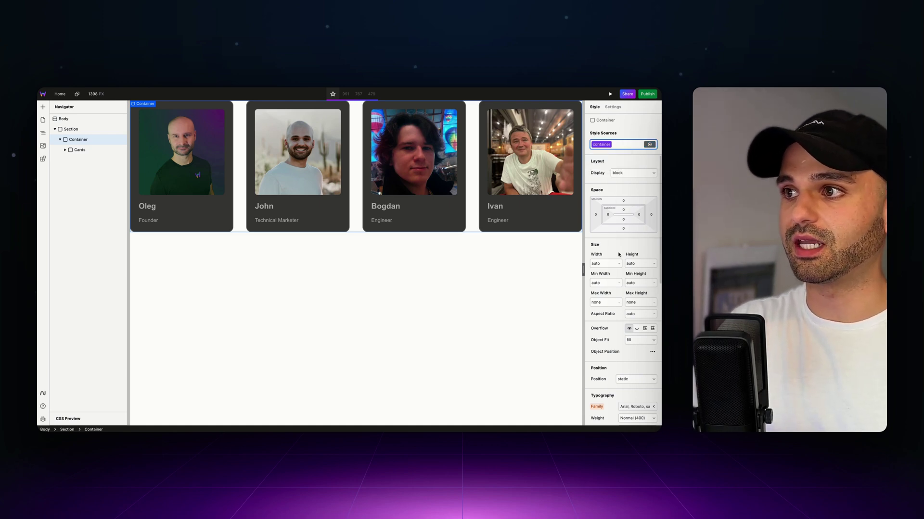
Set the container's max width to 1200px and left/right padding to 20px
left_click(604, 303)
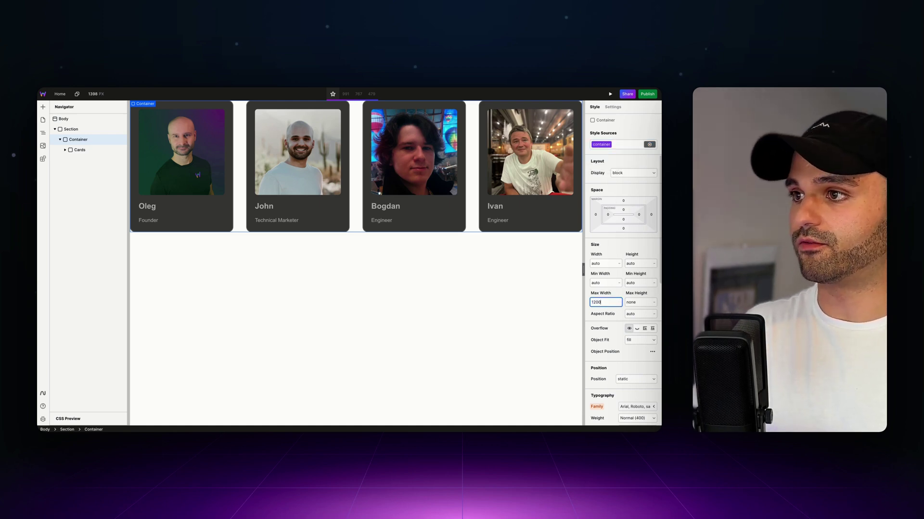
type("1200px")
key("Return")
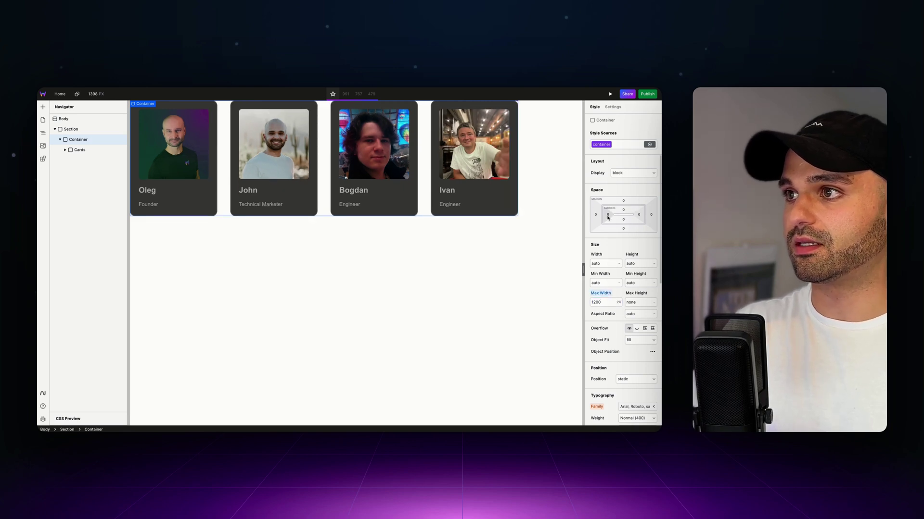
left_click(607, 215)
key("Return")
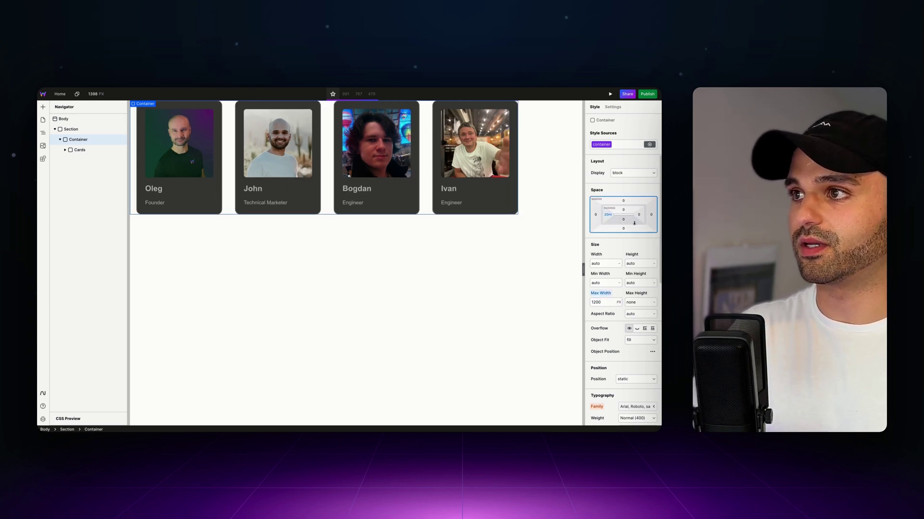
left_click(637, 215)
key("Return")
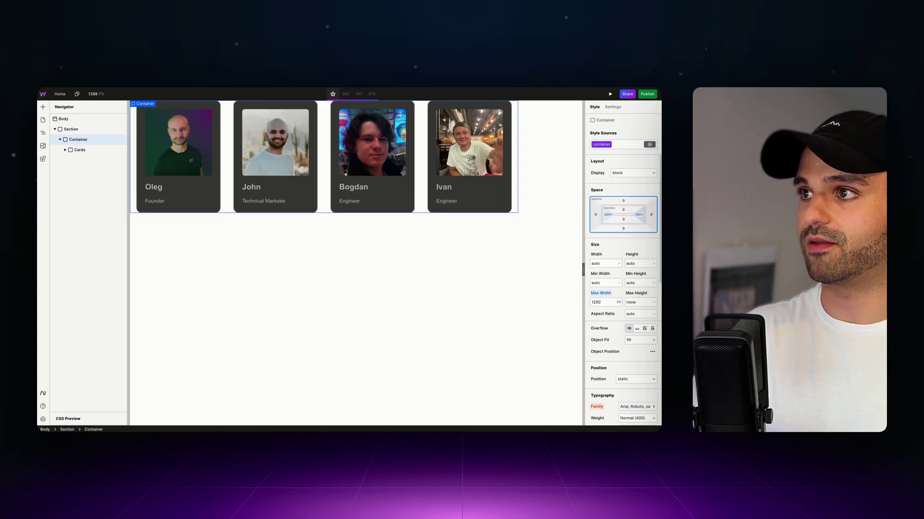
Set the container's left and right margins to auto to centre it
left_click(597, 217)
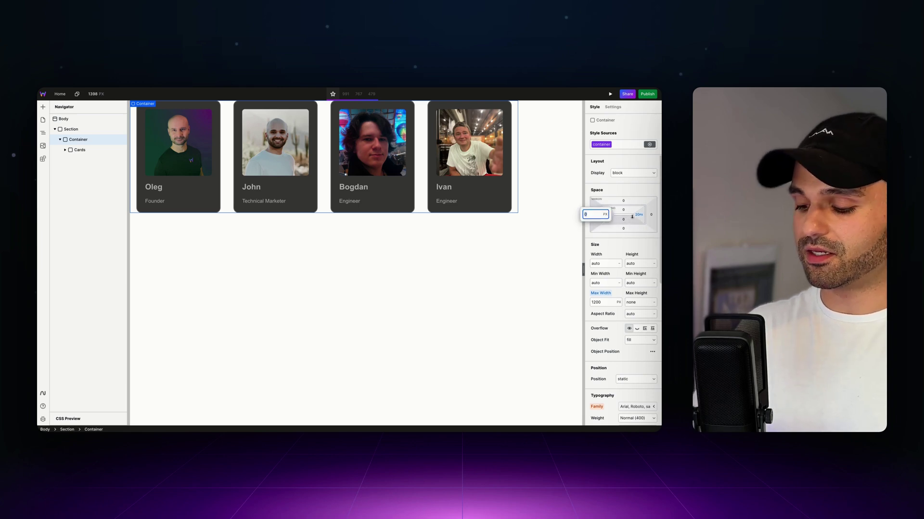
type("auto")
key("Return")
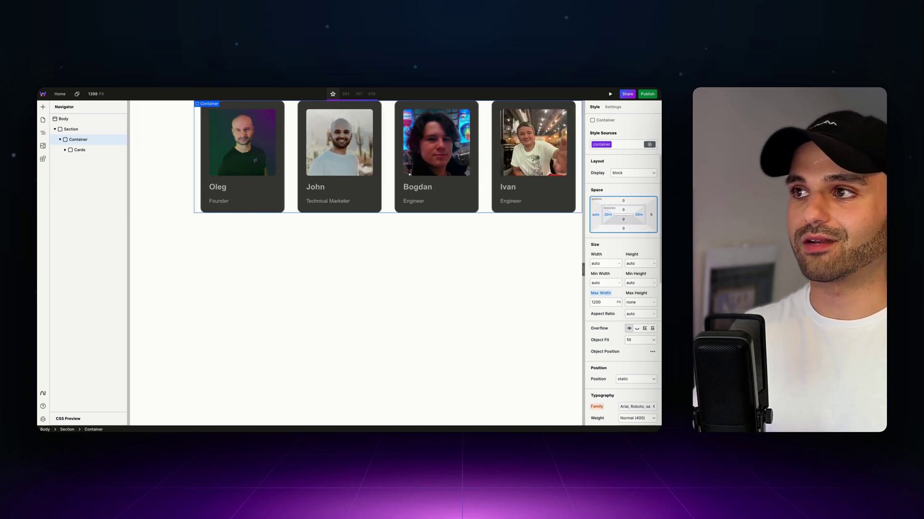
left_click(649, 215)
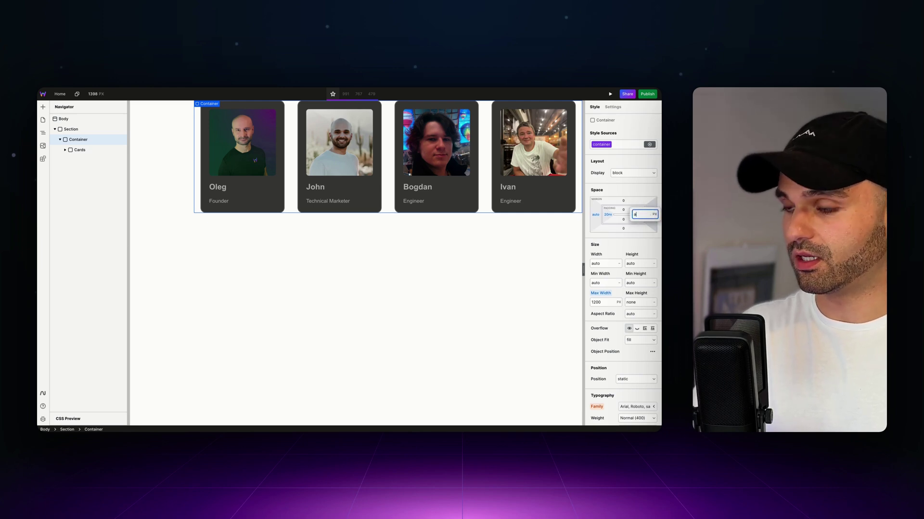
type("auto")
key("Return")
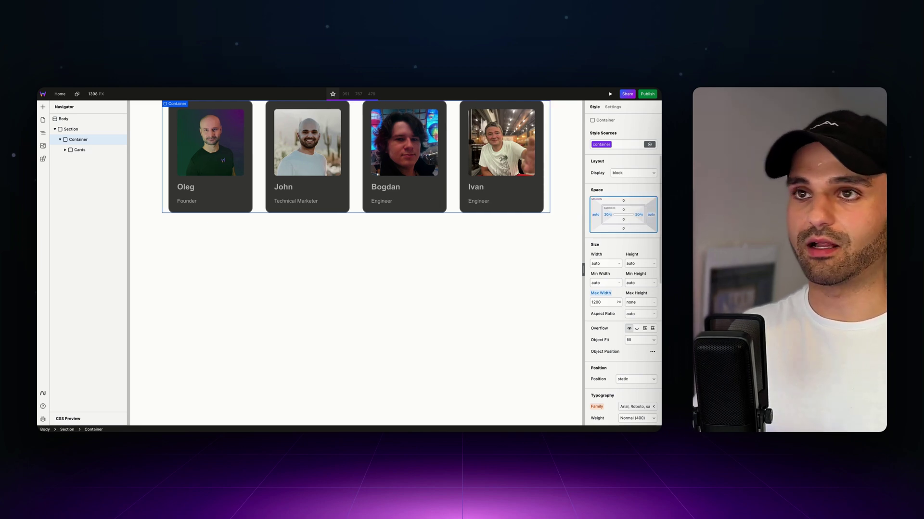
Try left alignment on the Cards wrapper, restore centre, and reselect the Container
left_click(94, 150)
left_click(594, 193)
left_click(599, 194)
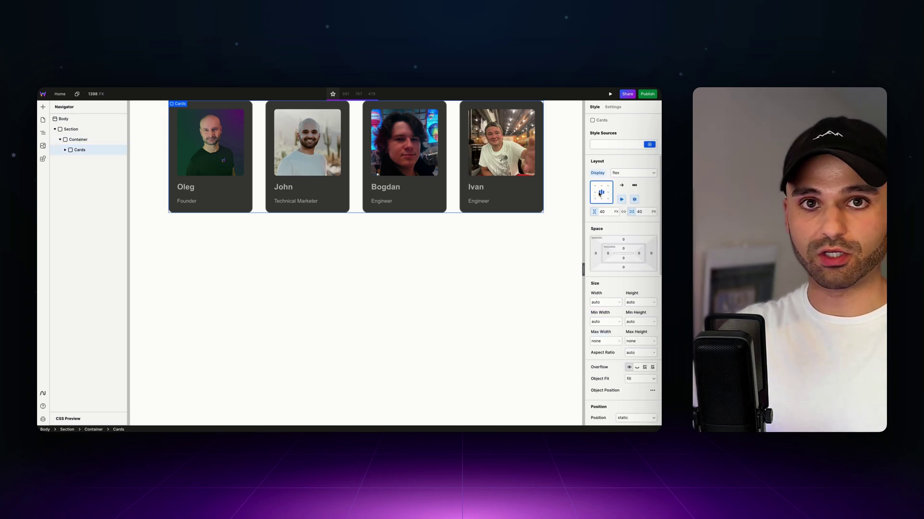
left_click(96, 140)
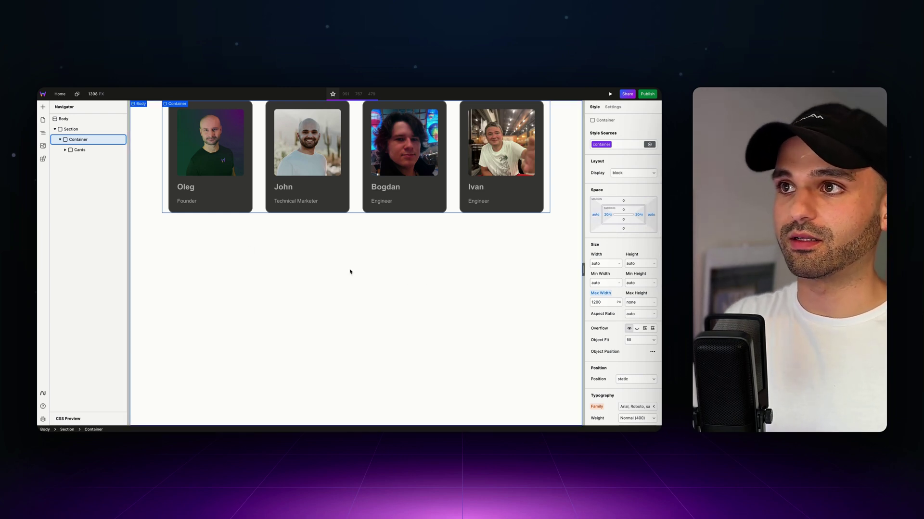
Give the Section a 'section' token with 100px top and bottom padding
left_click(72, 133)
scroll(642, 315, "down", 1)
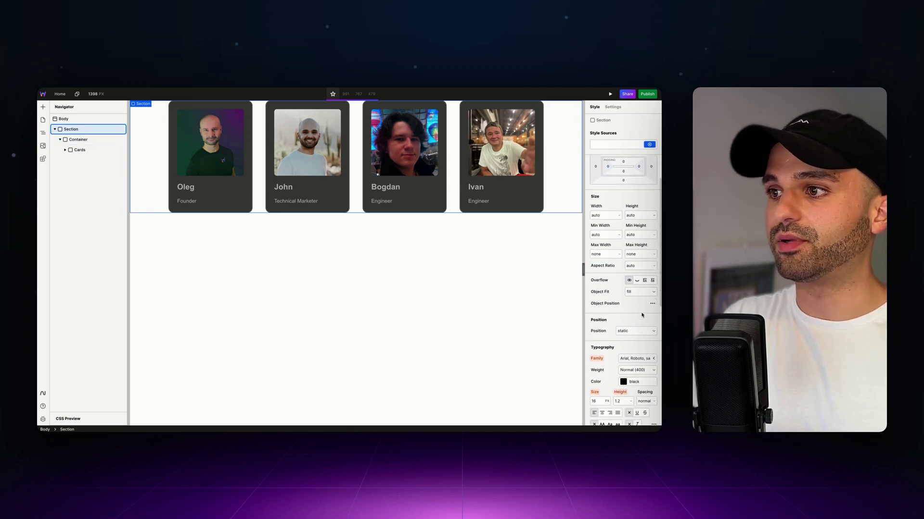
scroll(642, 315, "up", 1)
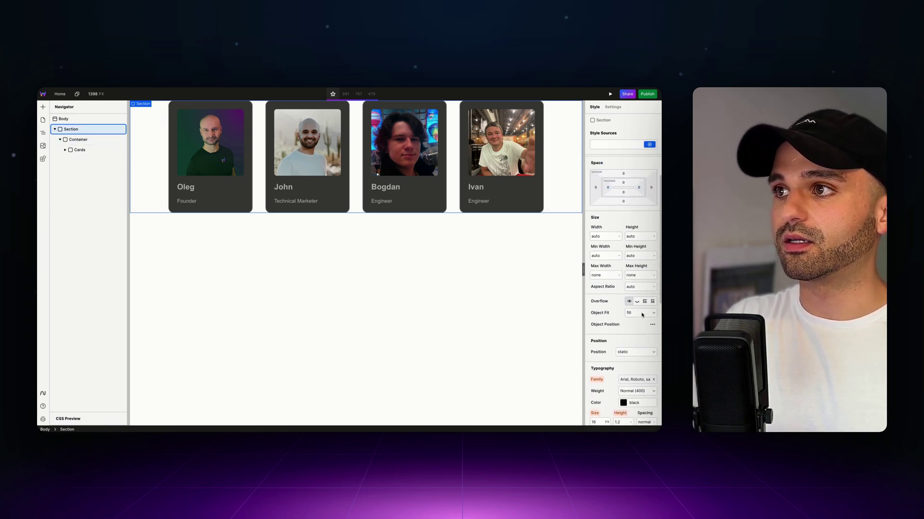
left_click(616, 144)
type("section")
key("Return")
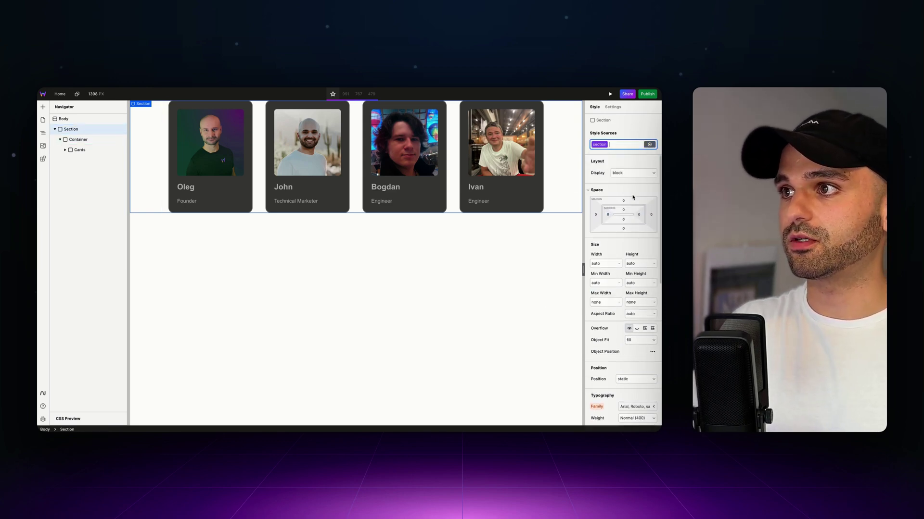
left_click_drag(624, 211, 624, 176)
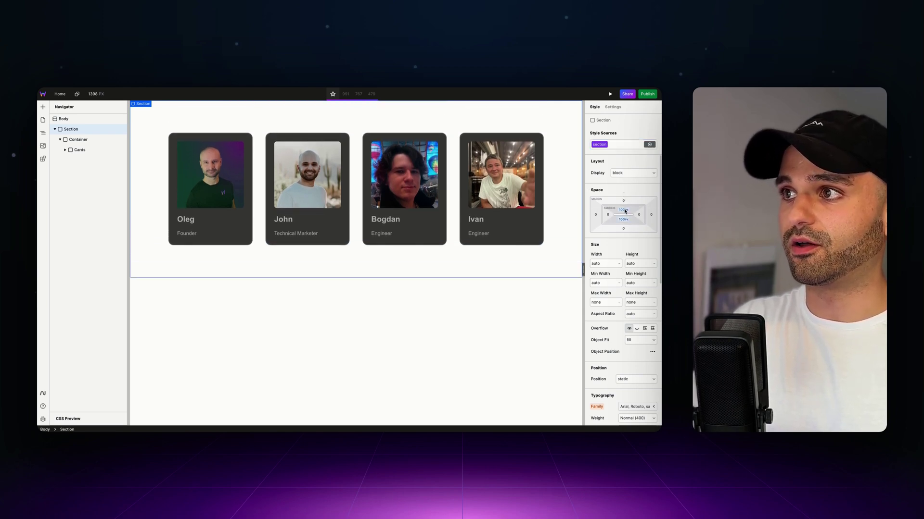
Add a 'bg-dark' token that gives the Section a dark grey background
scroll(619, 333, "down", 1)
scroll(619, 333, "down", 5)
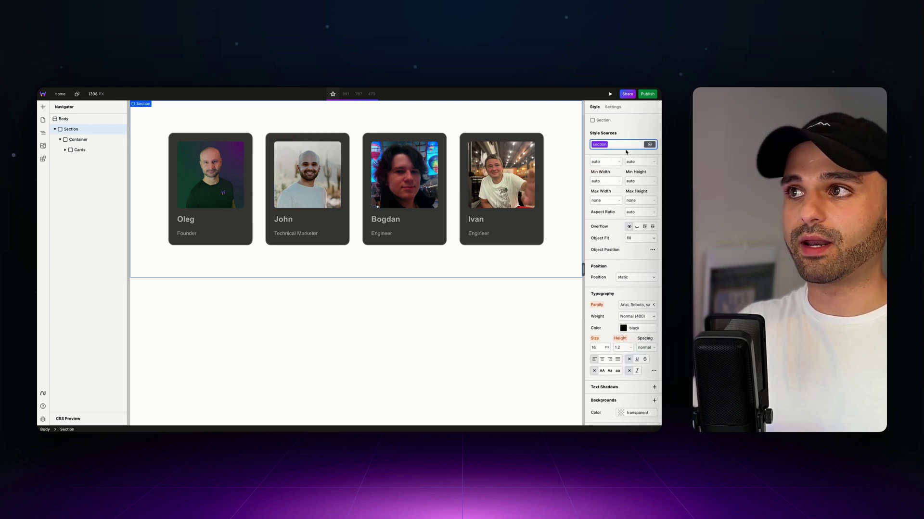
type("bg-")
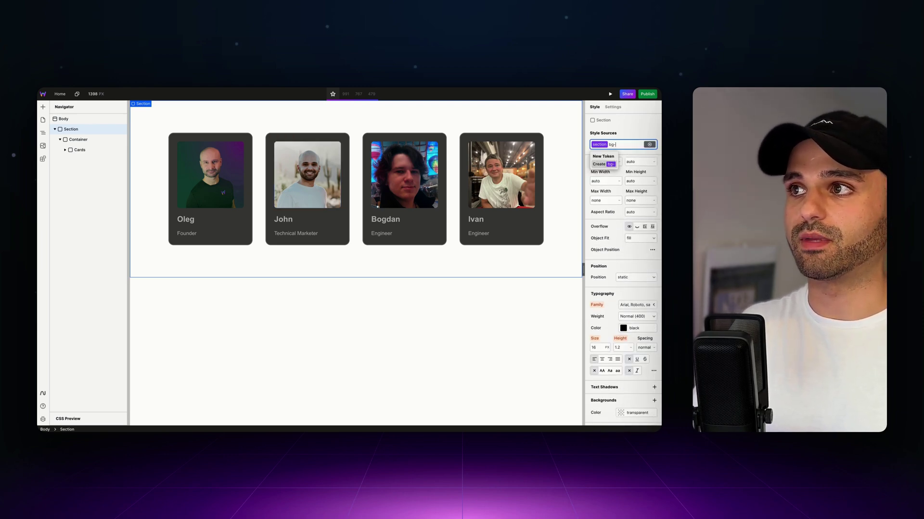
type("dark")
key("Return")
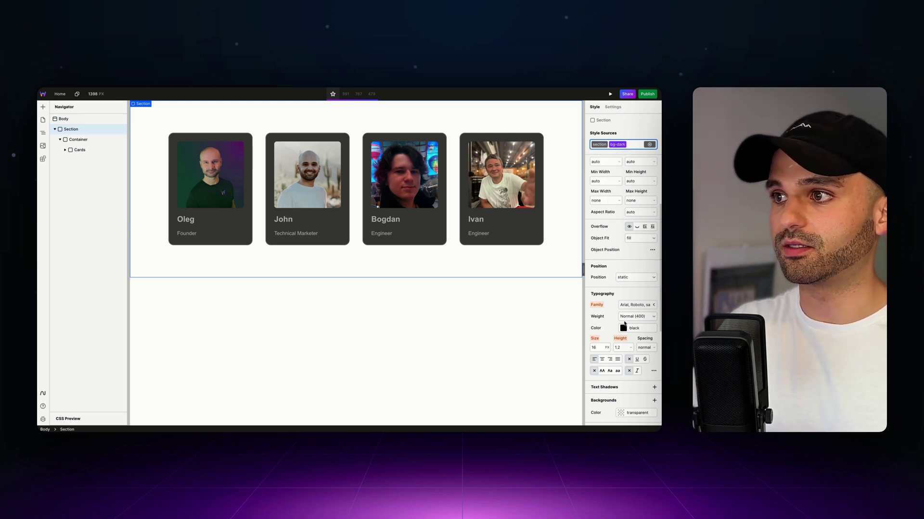
scroll(626, 334, "down", 2)
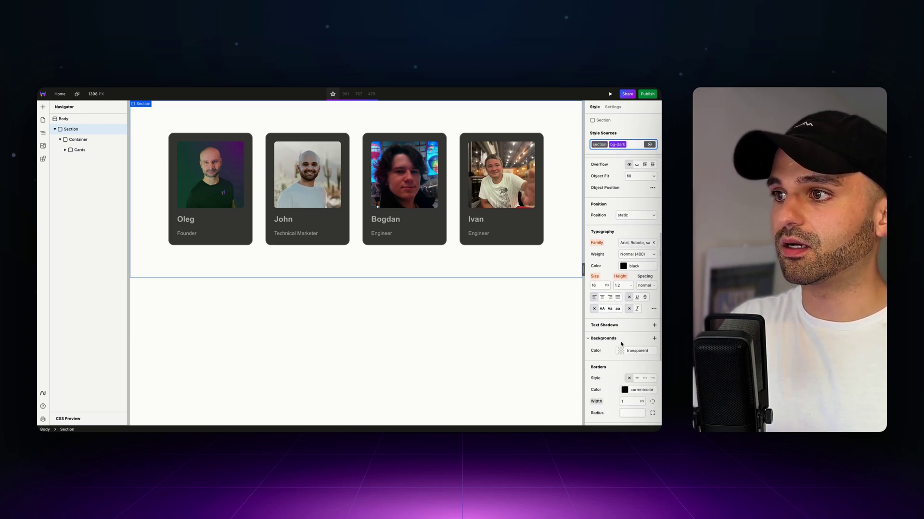
left_click(620, 351)
left_click_drag(598, 294, 589, 302)
Make Oleg's card background a darker grey
left_click(248, 220)
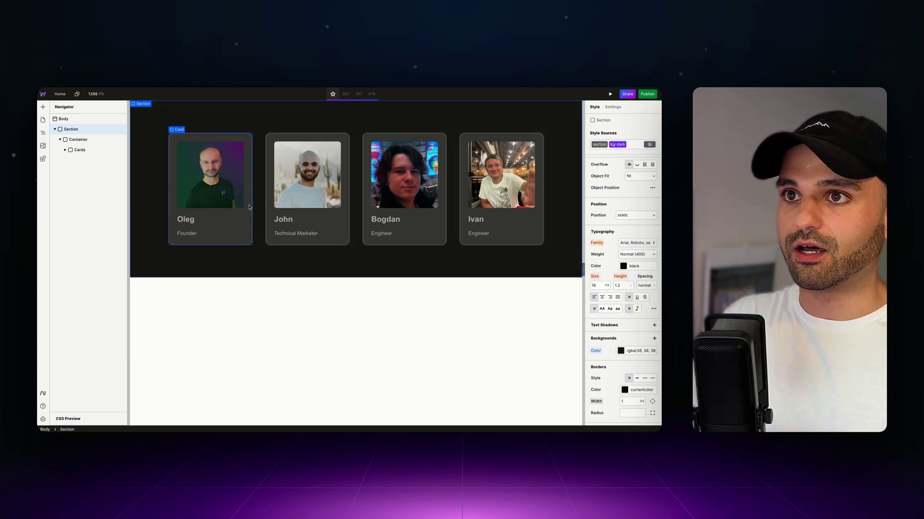
left_click(250, 207)
left_click(594, 145)
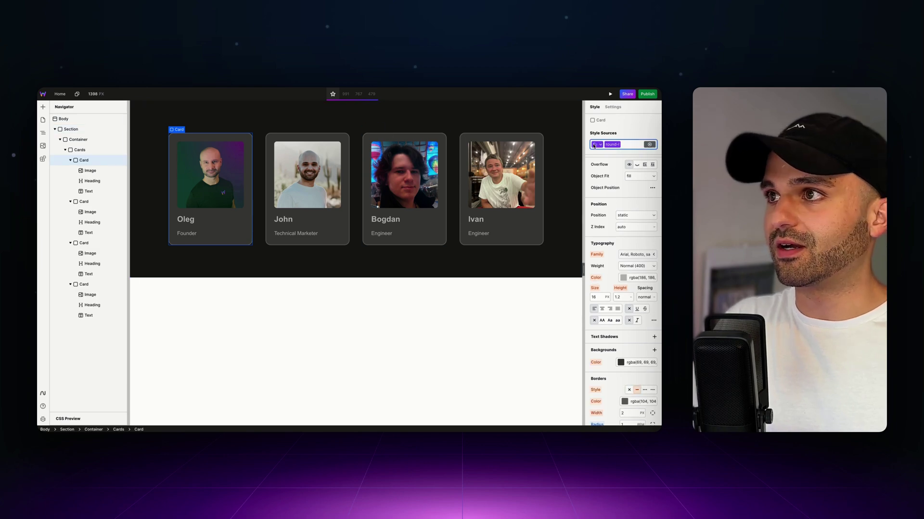
left_click(621, 363)
left_click(592, 312)
left_click_drag(591, 311, 592, 301)
key("Escape")
Set the card border colour to #4d4d4d
scroll(624, 337, "down", 1)
left_click(624, 355)
left_click(532, 311)
left_click(495, 275)
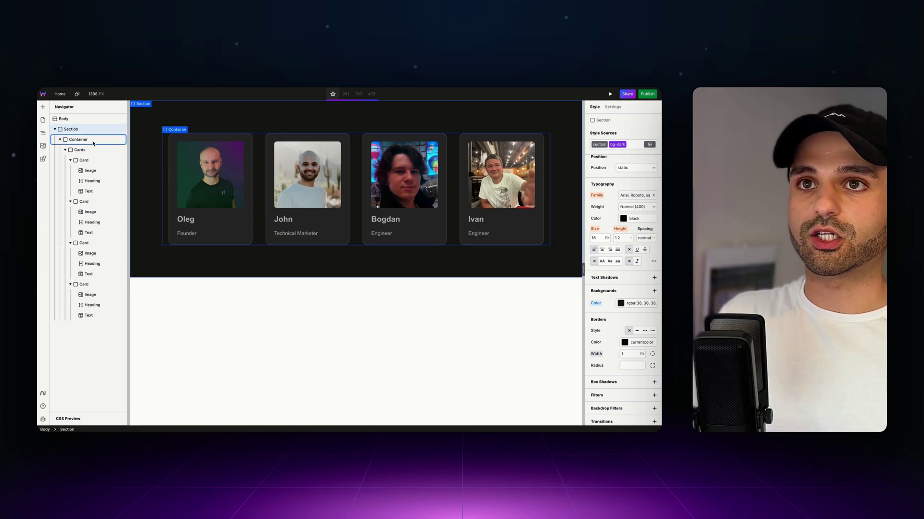
Remove the section and bg-dark tokens from the Section
left_click(626, 145)
key("BackSpace")
key("BackSpace")
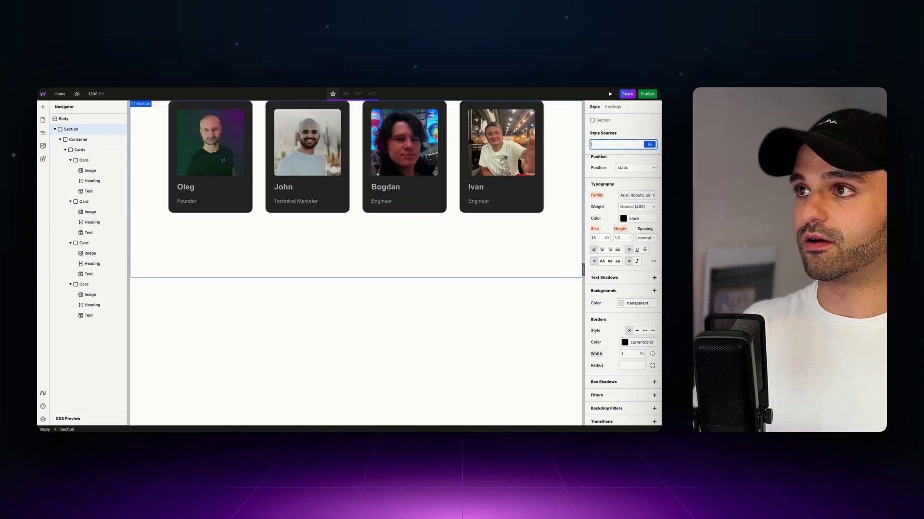
left_click(78, 140)
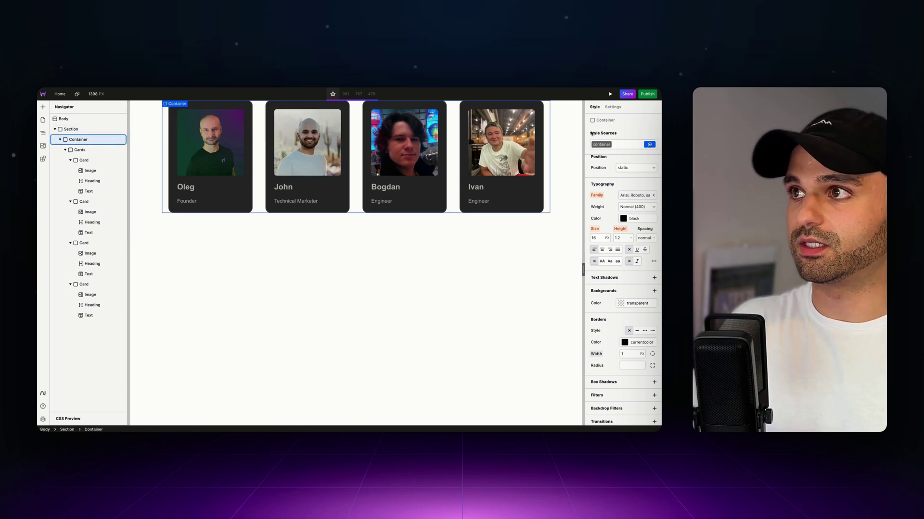
Add the section and bg-dark tokens to the Container, then undo the change
left_click(621, 145)
type("sec")
left_click(601, 183)
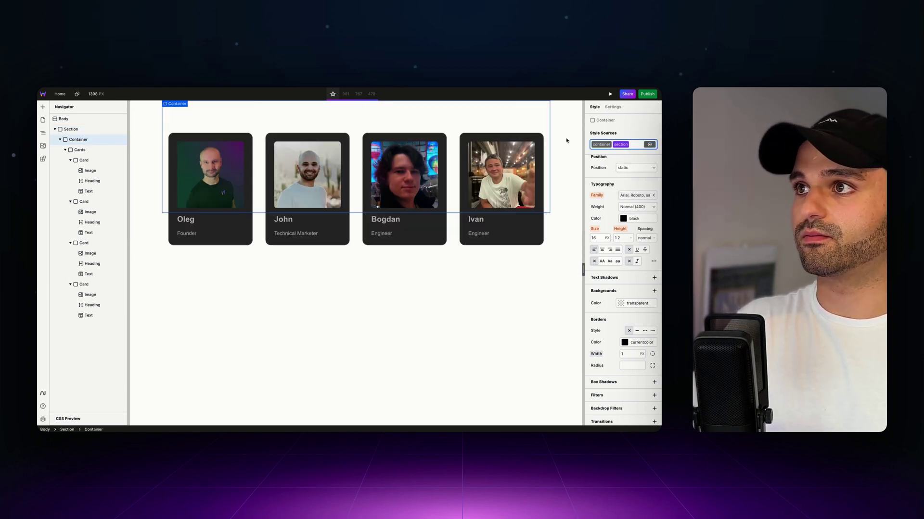
type("bg")
key("Return")
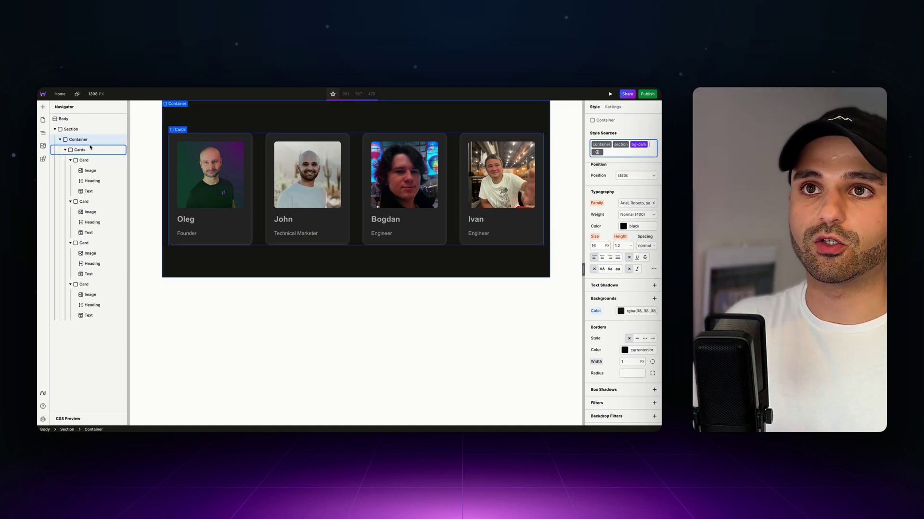
left_click(646, 124)
key("ctrl+z")
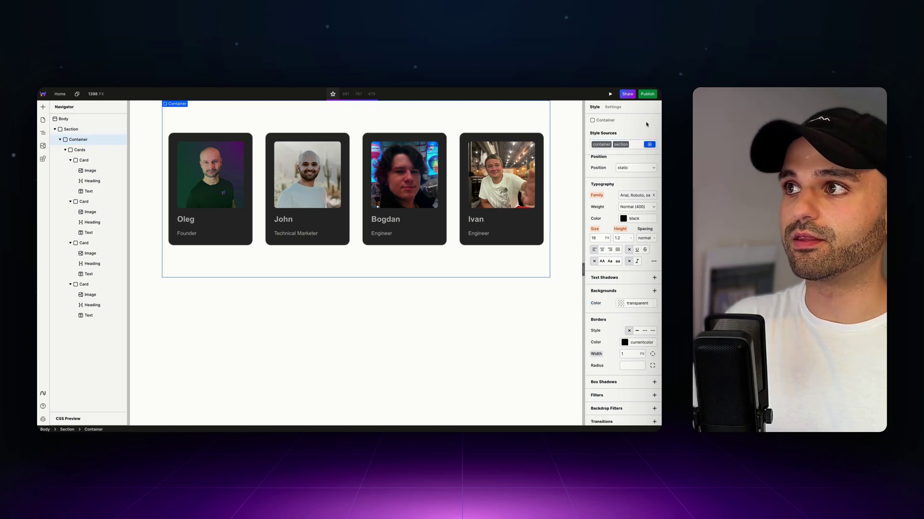
Restore the Section's dark padded styling and collapse the four card layers
key("ctrl+z")
key("ctrl+shift+z")
key("ctrl+shift+z")
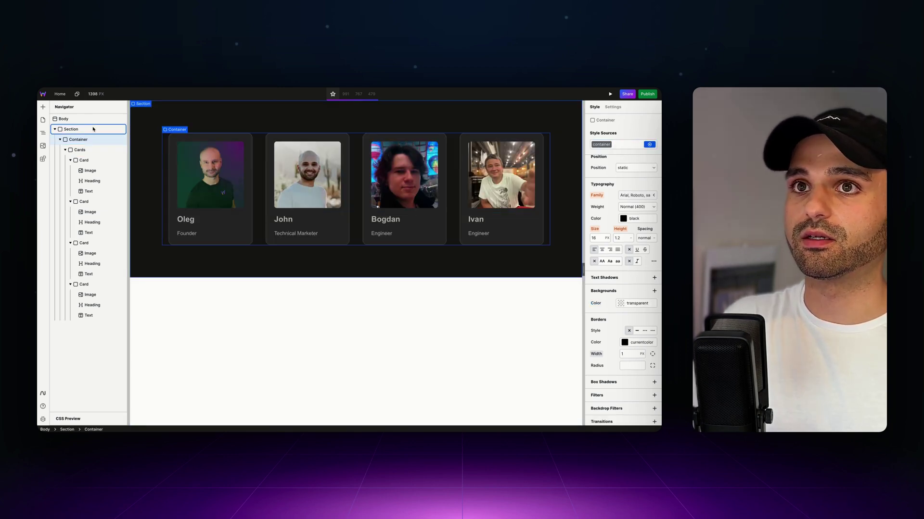
left_click(70, 161)
left_click(71, 170)
left_click(70, 181)
left_click(71, 191)
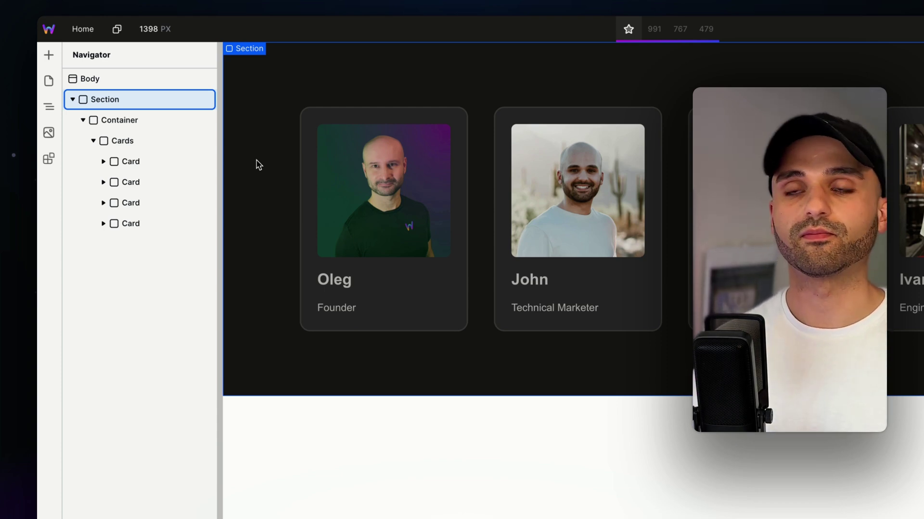
Walk through the Container, Cards wrapper and Ivan's card to explain the layout
left_click(154, 124)
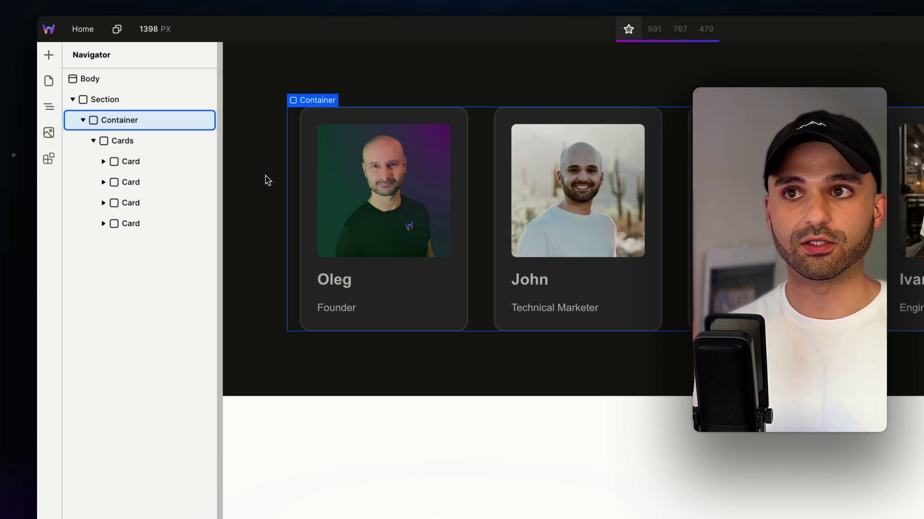
left_click(108, 143)
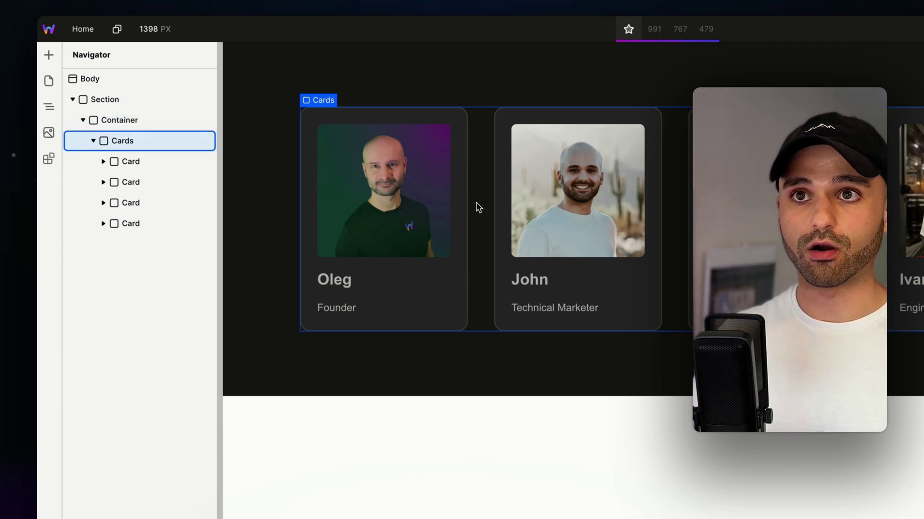
left_click(143, 226)
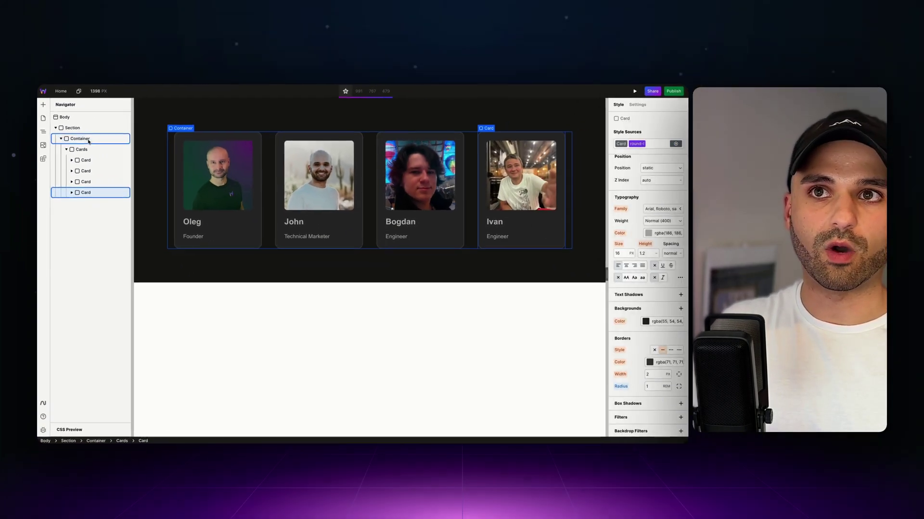
left_click(118, 119)
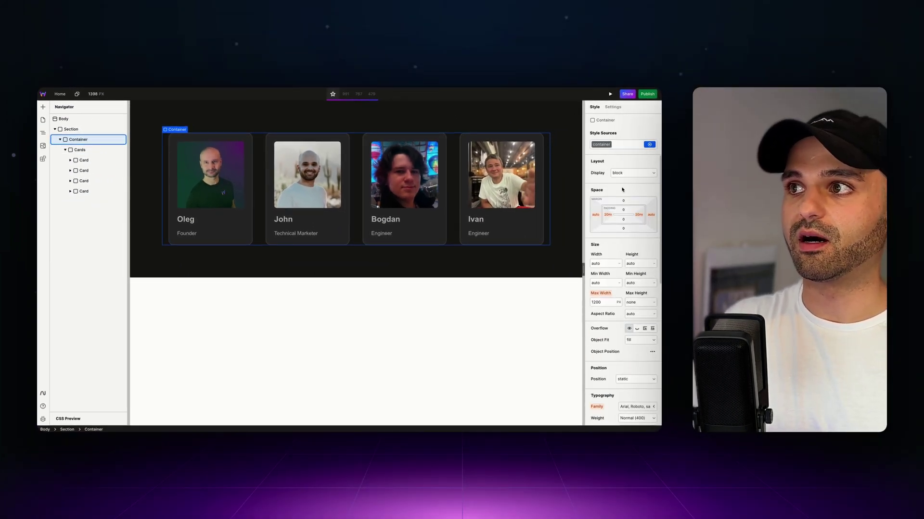
left_click(84, 150)
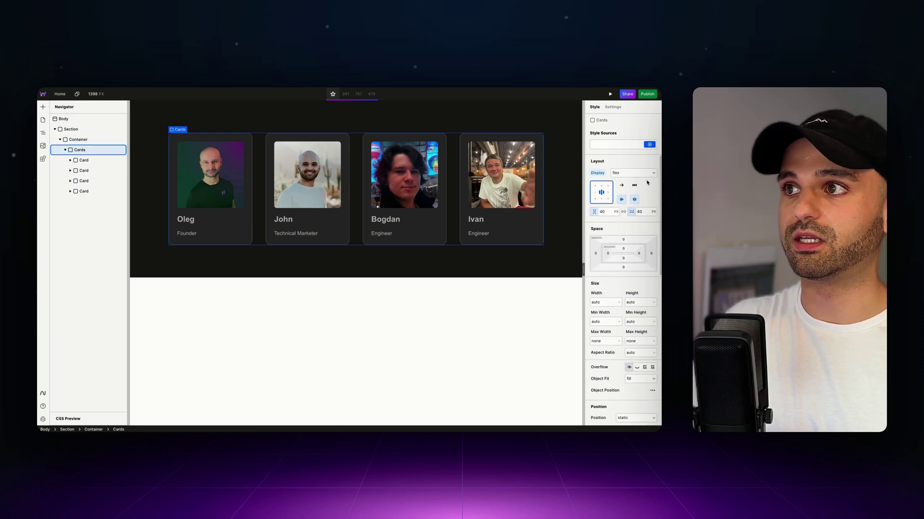
left_click(96, 141)
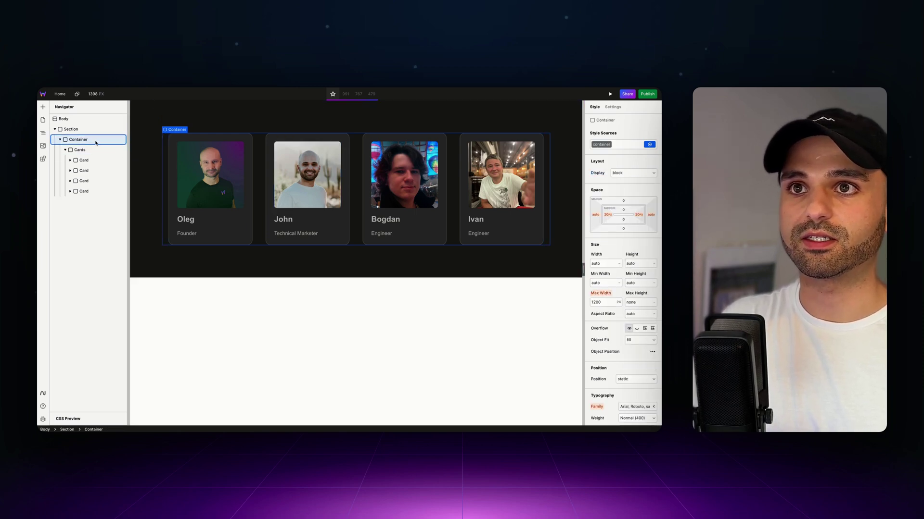
left_click(43, 107)
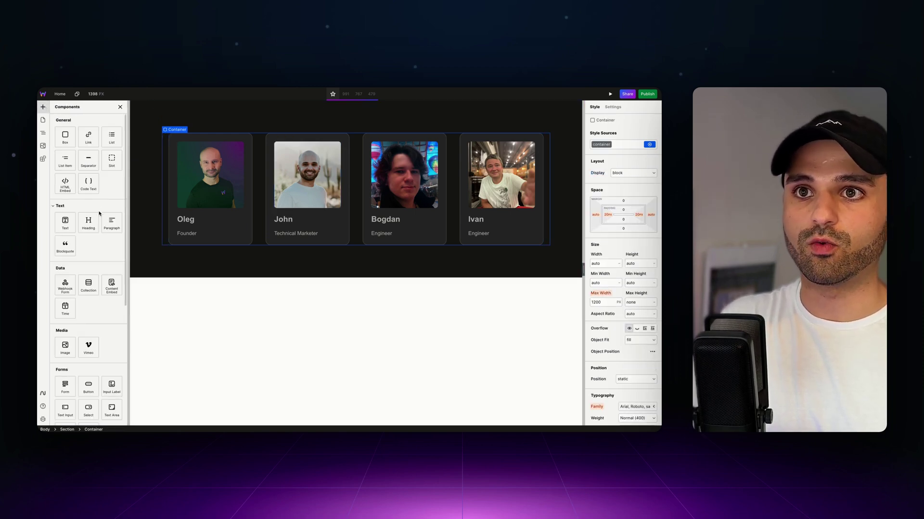
left_click(91, 196)
left_click_drag(86, 207, 85, 149)
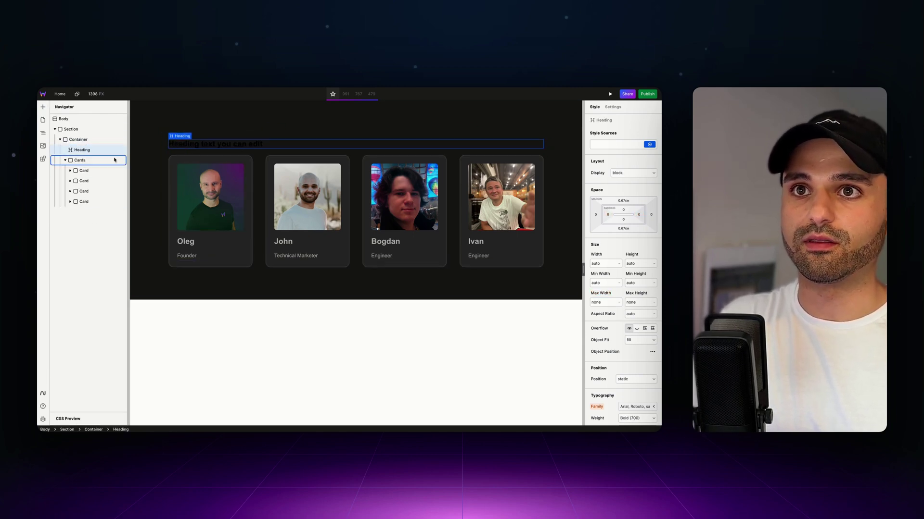
left_click_drag(94, 152, 90, 164)
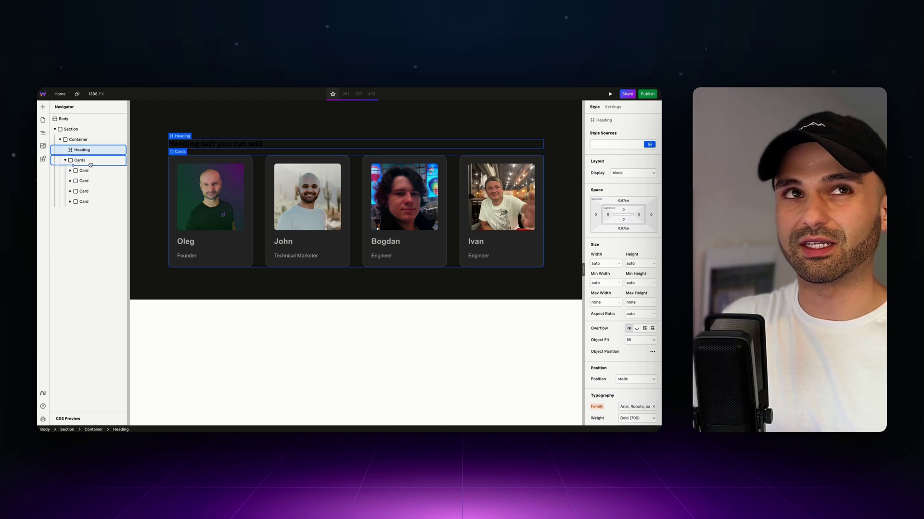
left_click_drag(91, 165, 82, 145)
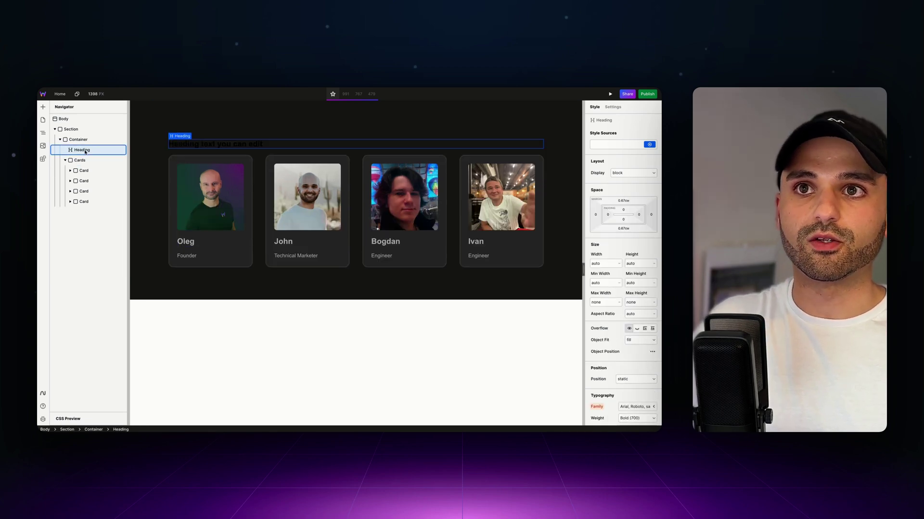
left_click(72, 160)
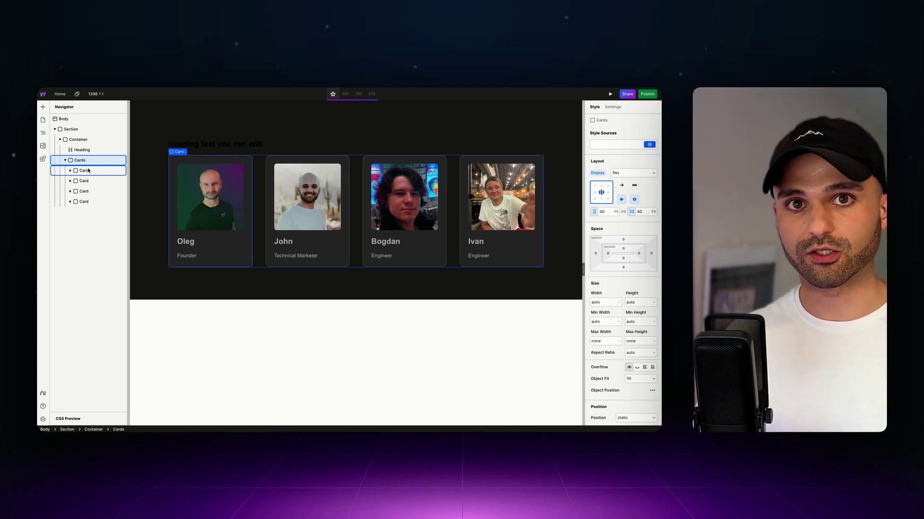
left_click(86, 151)
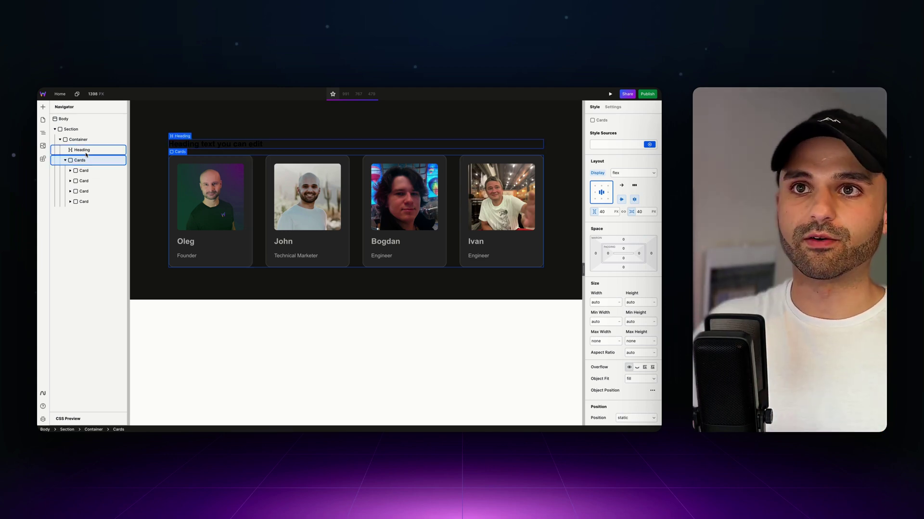
key("Delete")
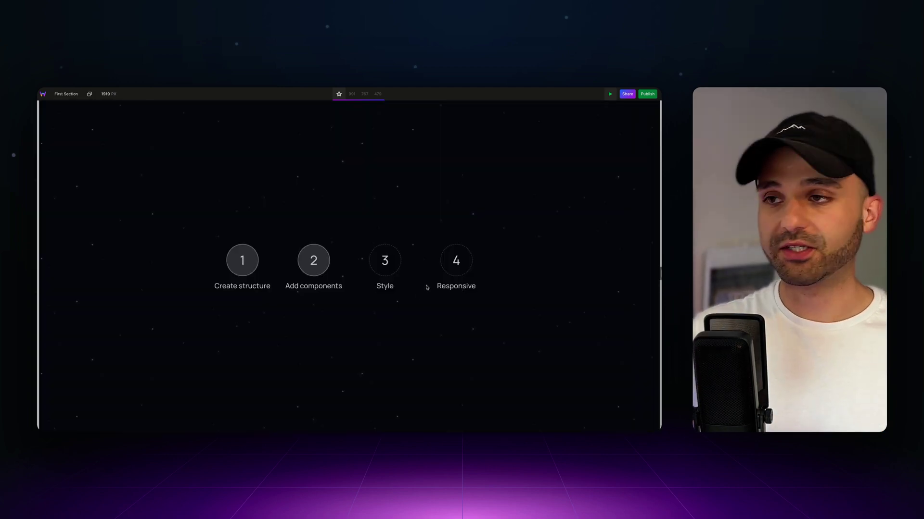
Preview the canvas at the 991 tablet breakpoint, 768 px wide
left_click(388, 261)
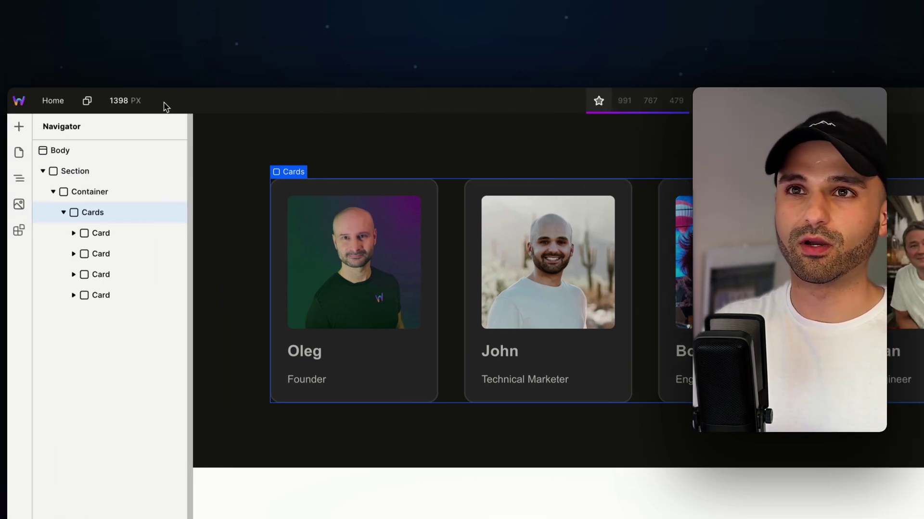
left_click(155, 100)
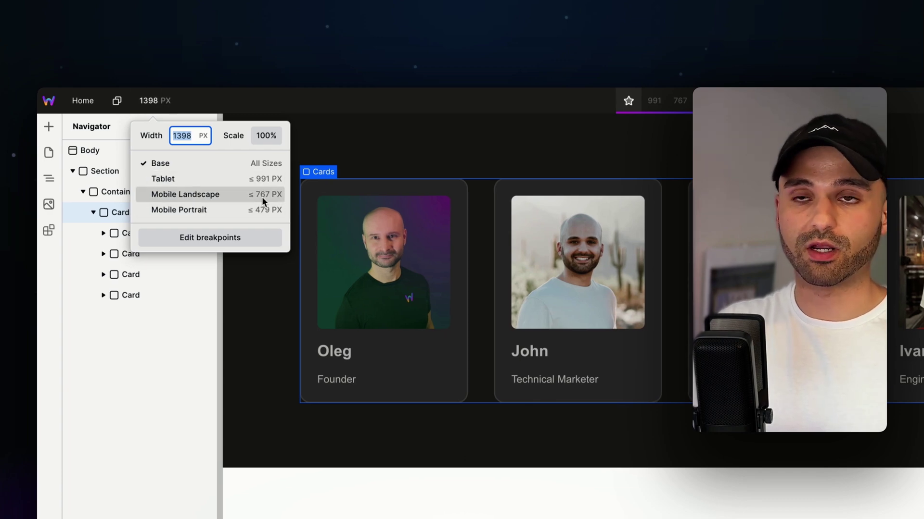
key("Escape")
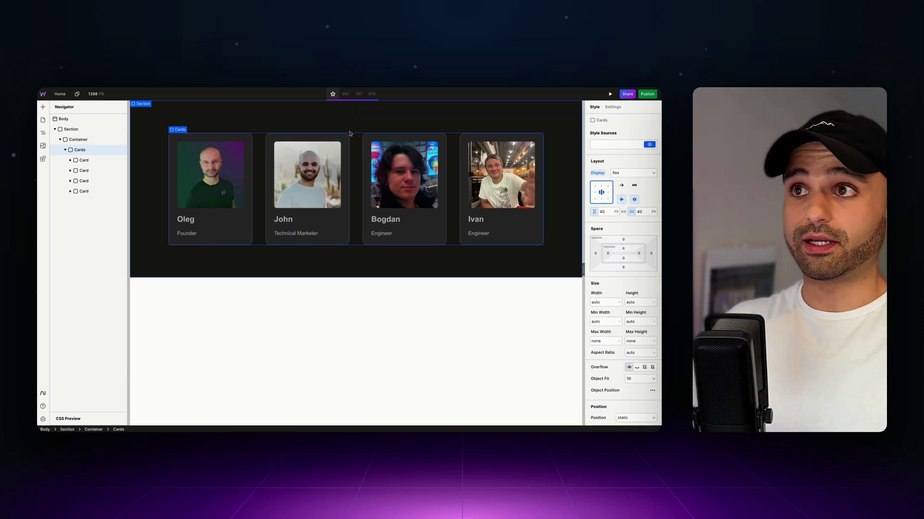
left_click(346, 95)
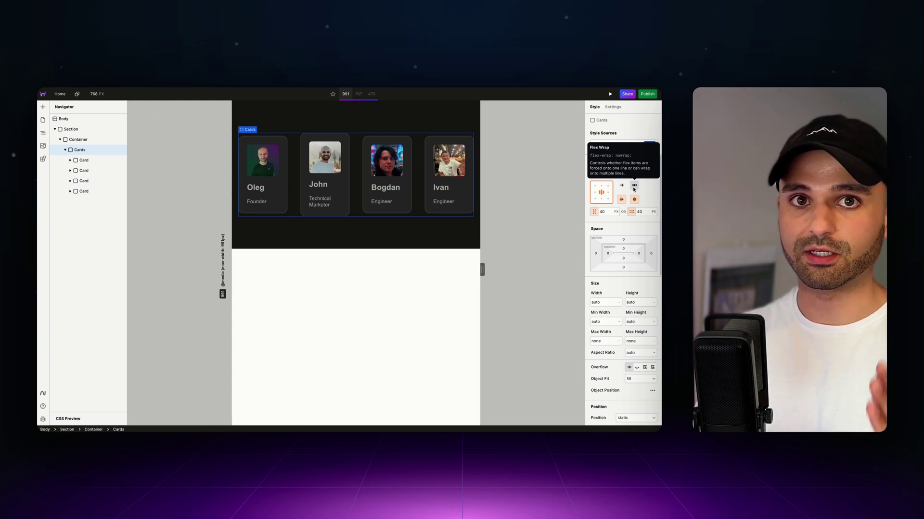
Enable flex wrap on the Cards wrapper at the 991 breakpoint
left_click(634, 187)
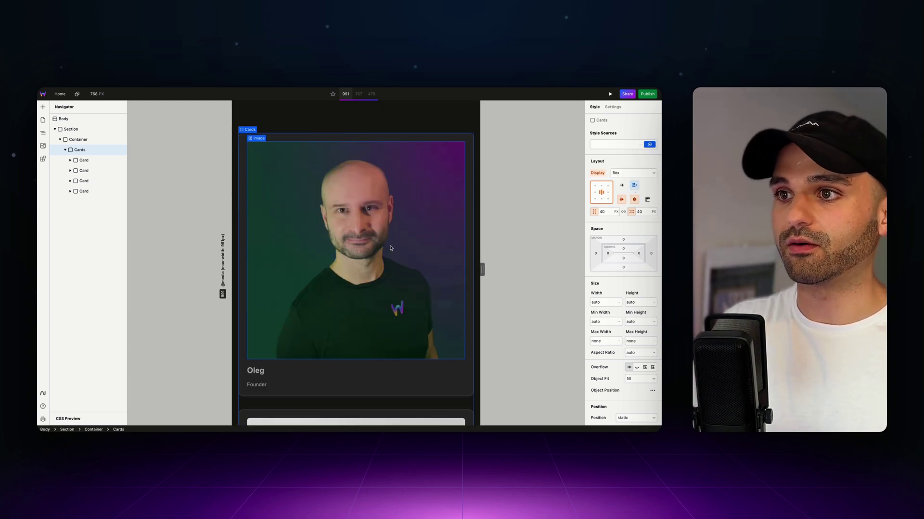
scroll(390, 247, "down", 4)
scroll(391, 248, "up", 3)
scroll(390, 248, "up", 2)
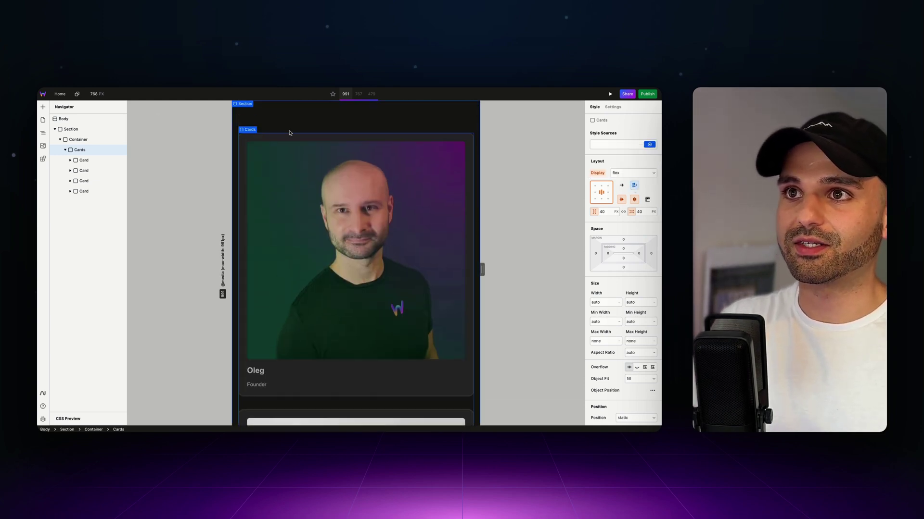
Cap the card's max width at 300px and compare it with the base breakpoint
left_click(91, 160)
scroll(620, 289, "down", 3)
left_click(599, 266)
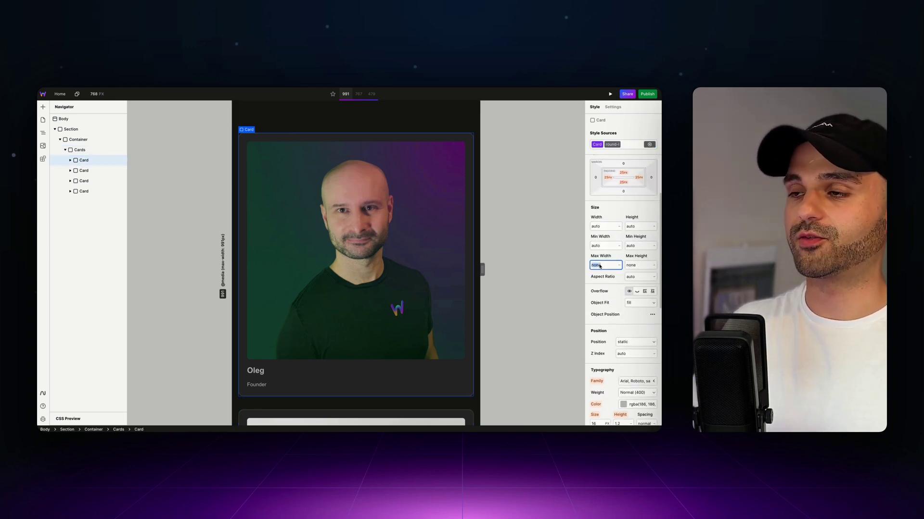
type("300")
key("Return")
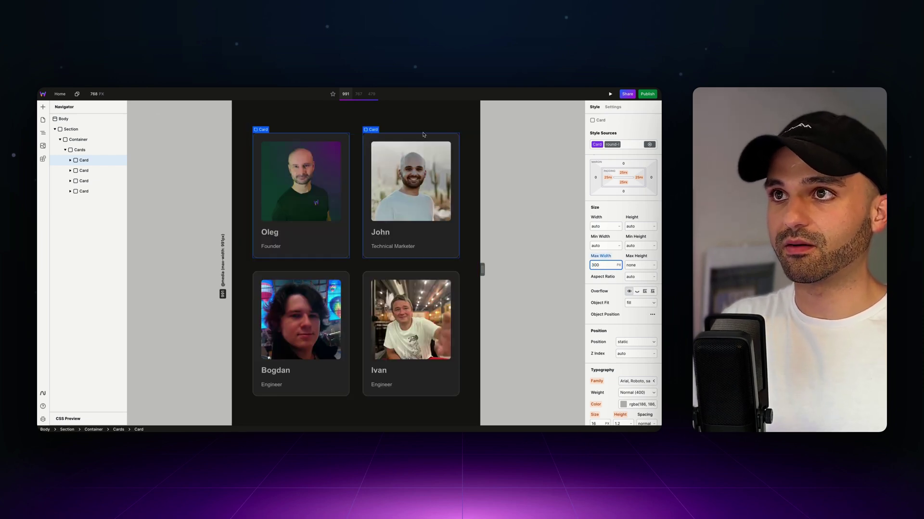
left_click(333, 95)
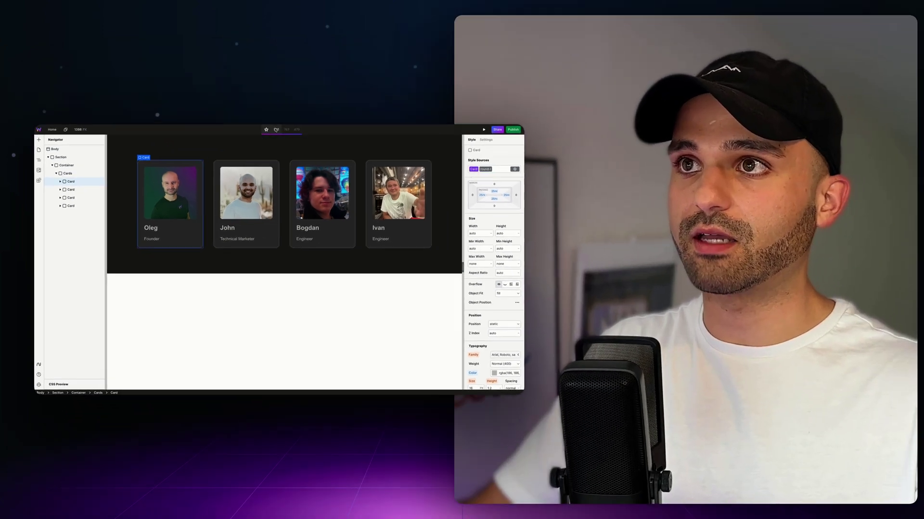
left_click(345, 94)
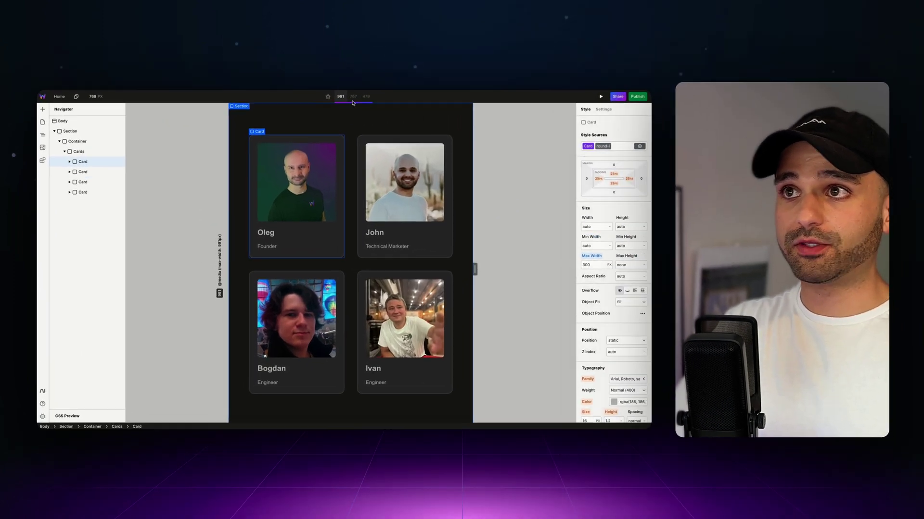
Switch to the 479 phone breakpoint and select the Container
left_click(272, 137)
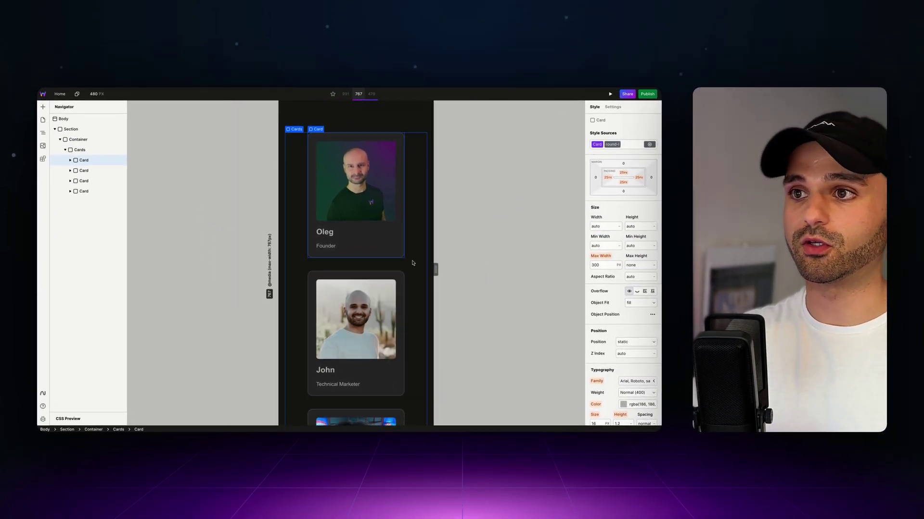
left_click(371, 94)
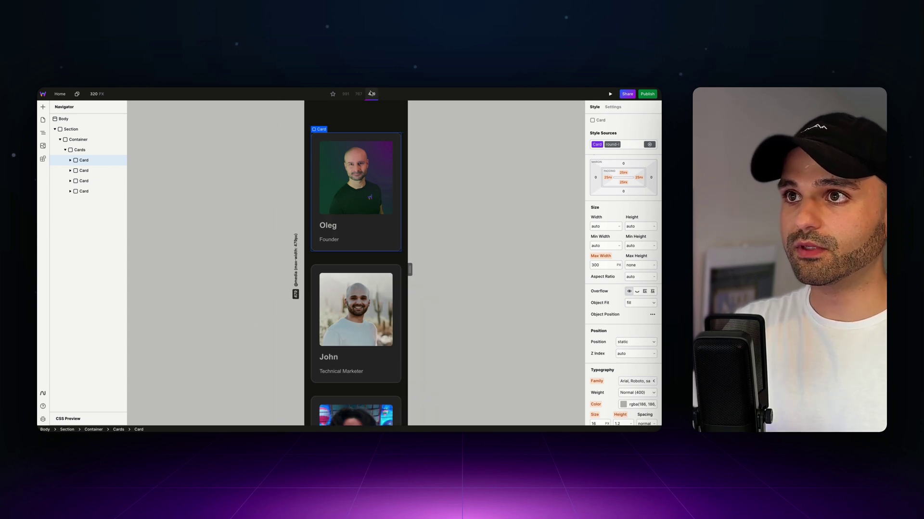
left_click(390, 116)
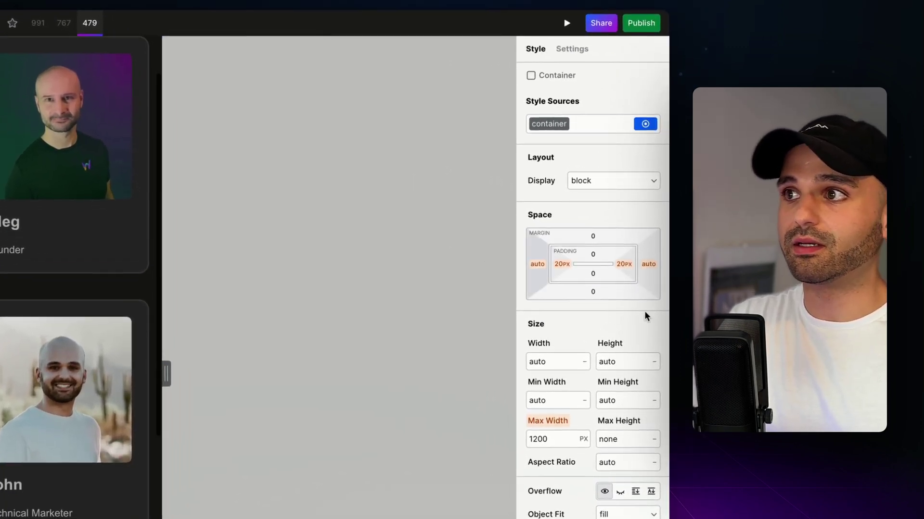
Try 15px left padding on the Container, then reset it
left_click(561, 264)
type("15")
key("Return")
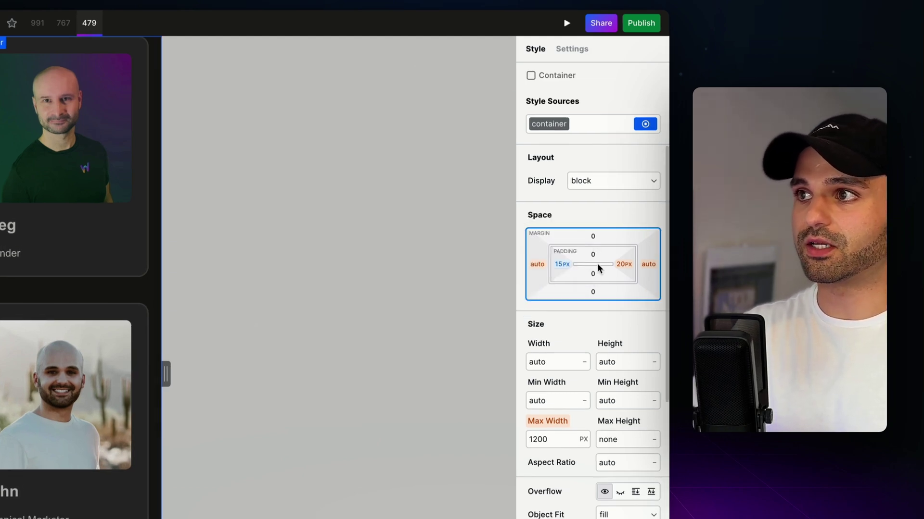
left_click(626, 263)
key("Escape")
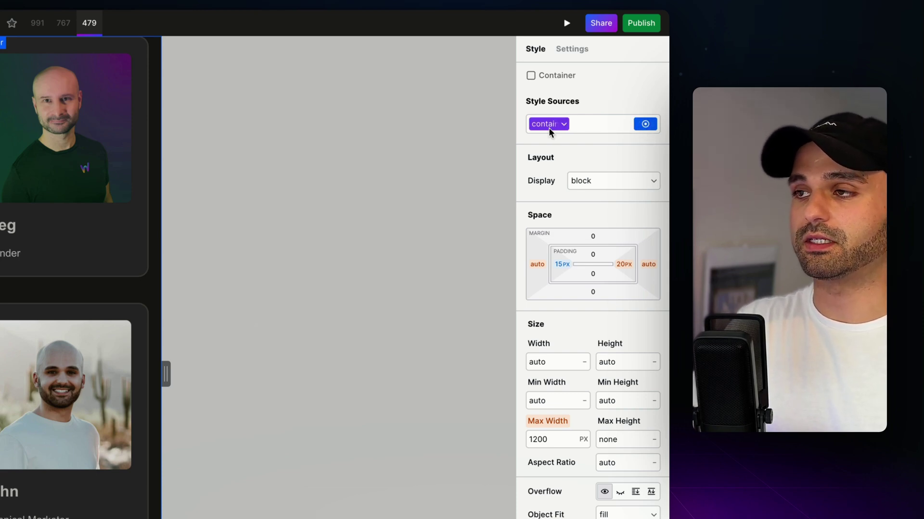
mouse_move(569, 265)
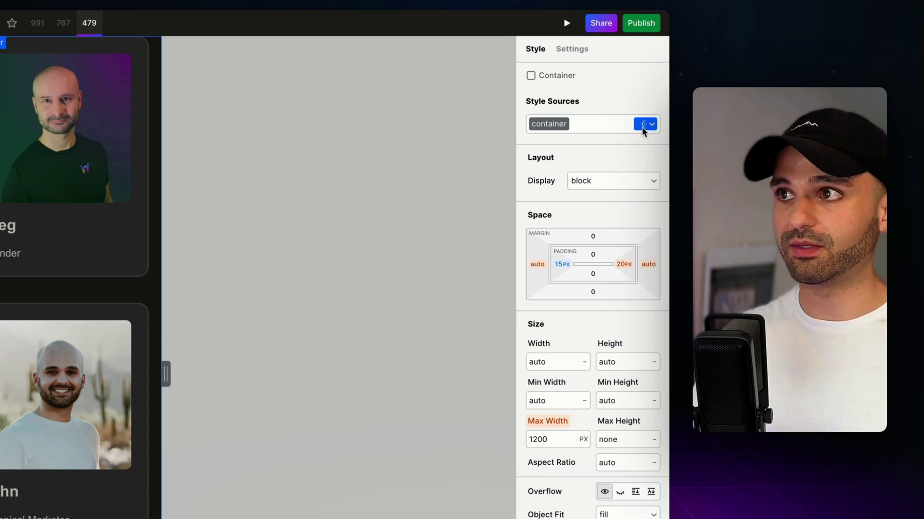
left_click(564, 262, "alt")
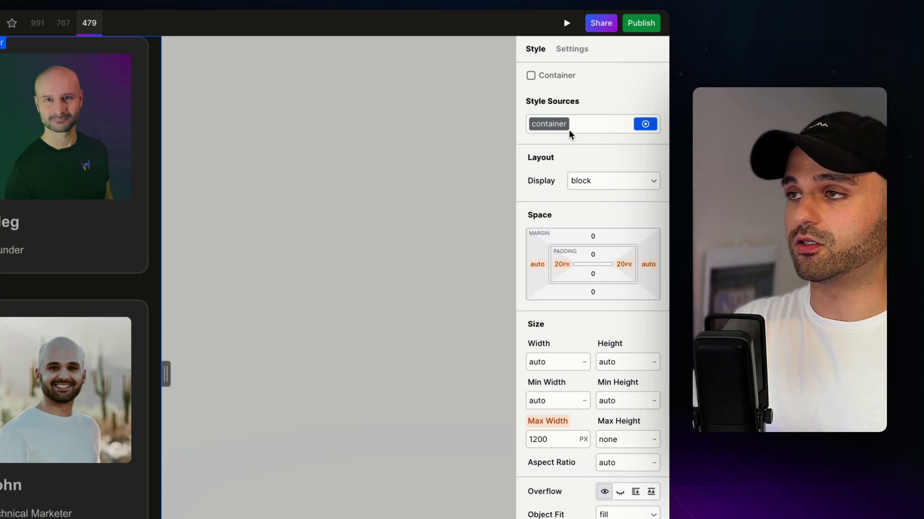
left_click(549, 125)
Set the Container's left and right padding to 10px
left_click(565, 266)
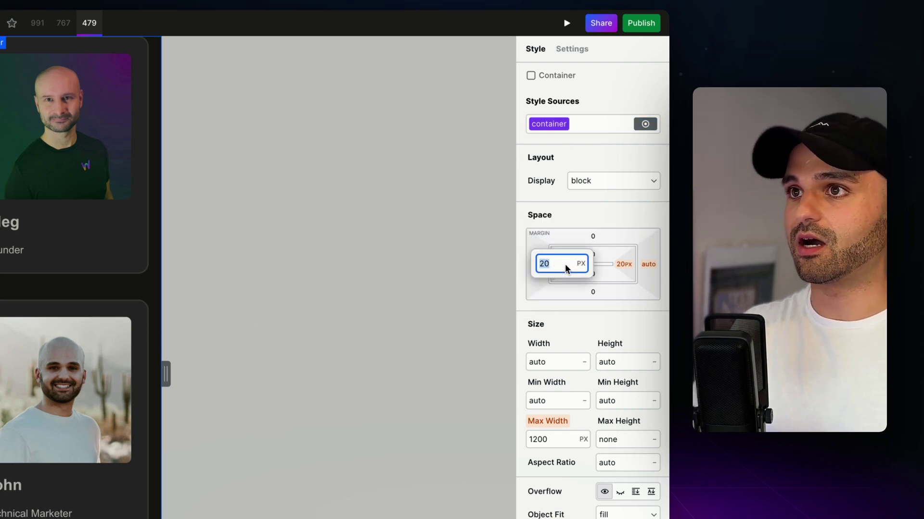
type("10")
key("Return")
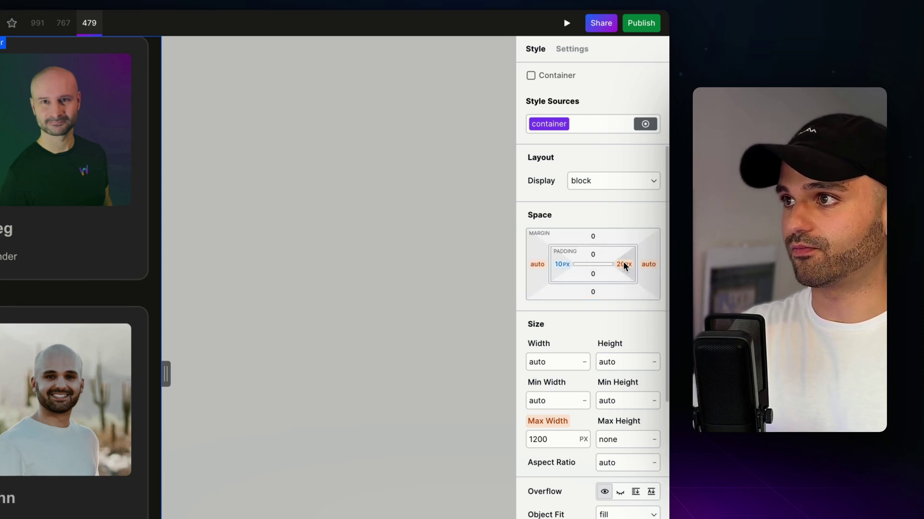
left_click(624, 266)
type("10")
key("Return")
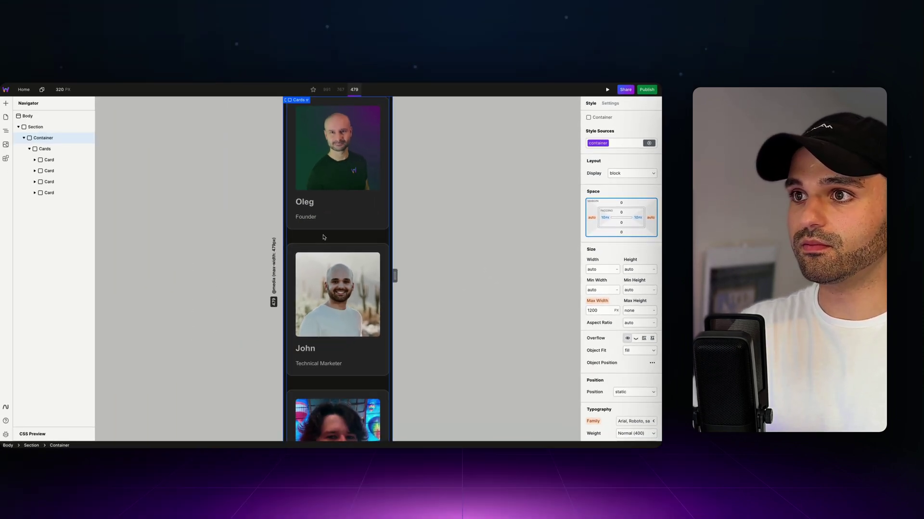
Preview the team cards at the 767 and 991 breakpoints, narrowing to 2x2 then widening to four in a row
scroll(323, 238, "down", 5)
scroll(347, 233, "up", 6)
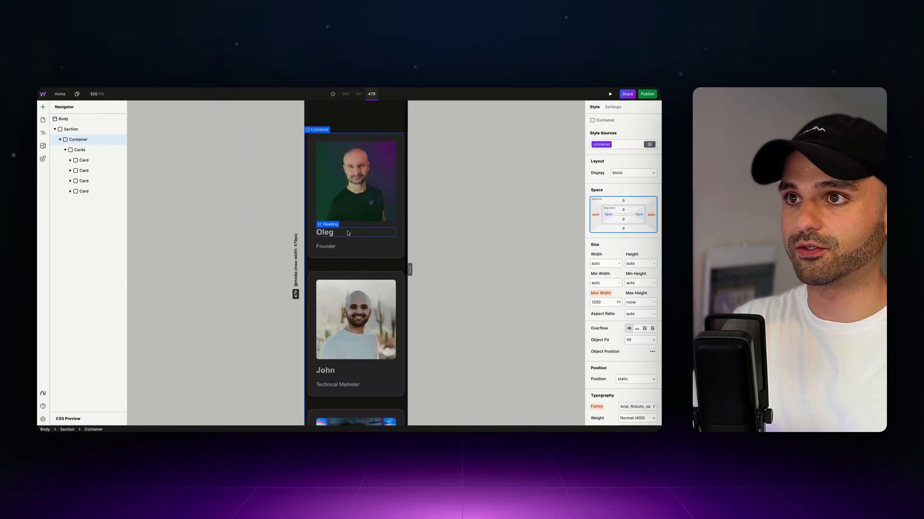
left_click(359, 94)
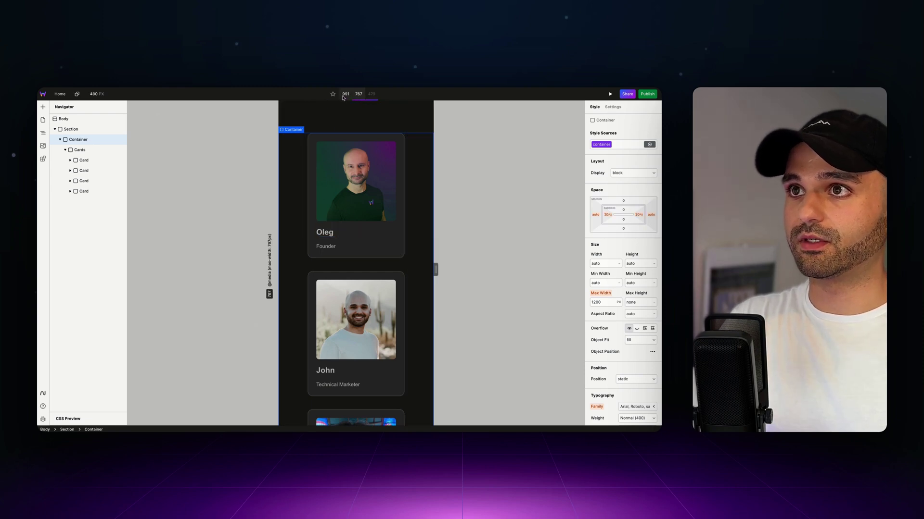
left_click(344, 94)
left_click_drag(583, 271, 408, 268)
left_click_drag(290, 268, 583, 272)
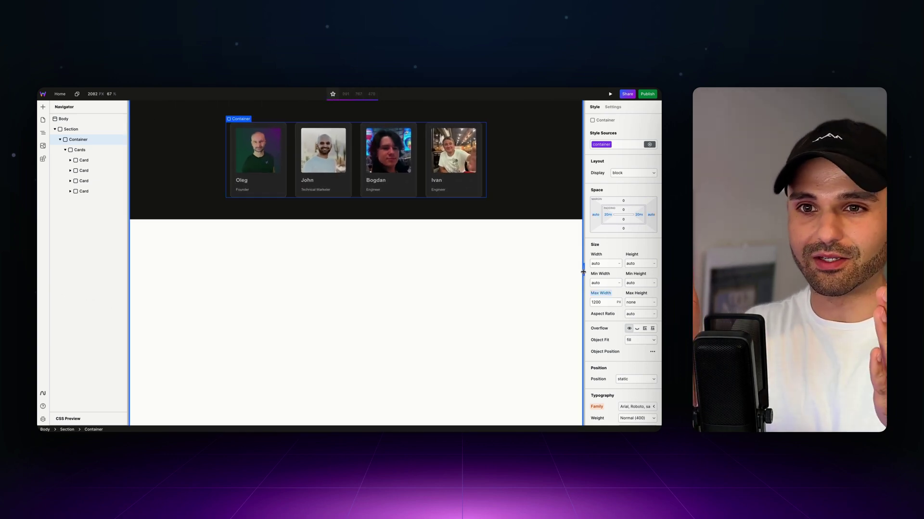